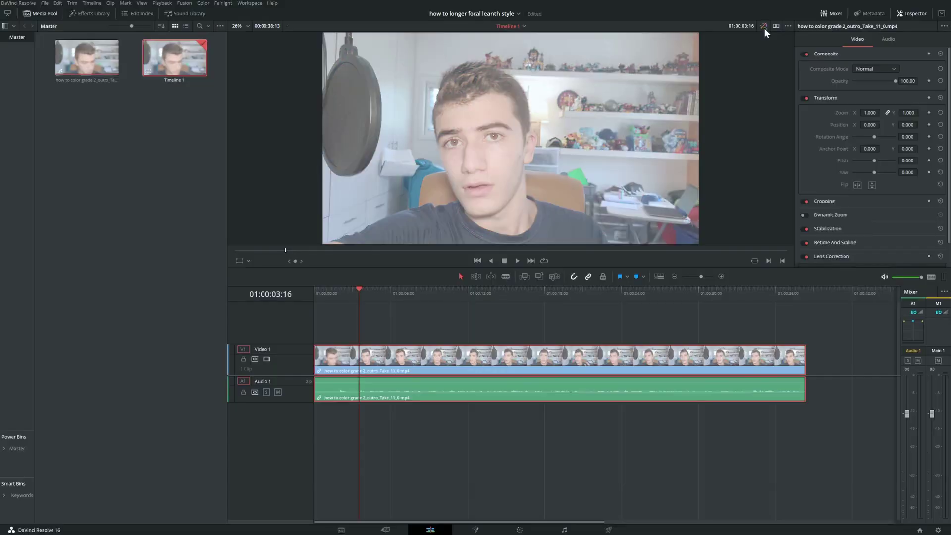
Toggle the bypass color grades button repeatedly to compare the clip, finishing with the grade visible.
left_click(764, 26)
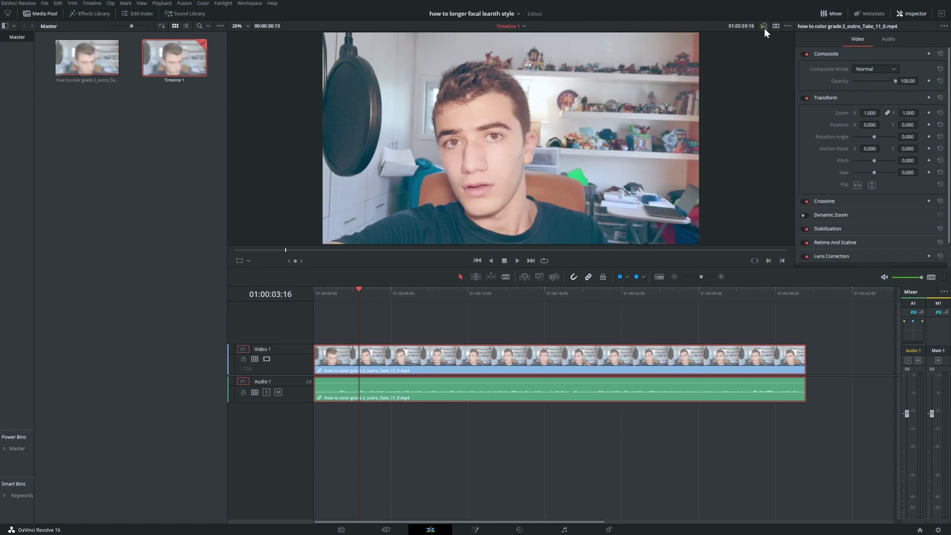
left_click(764, 27)
left_click(765, 27)
left_click(765, 27)
left_click(765, 27)
left_click(764, 26)
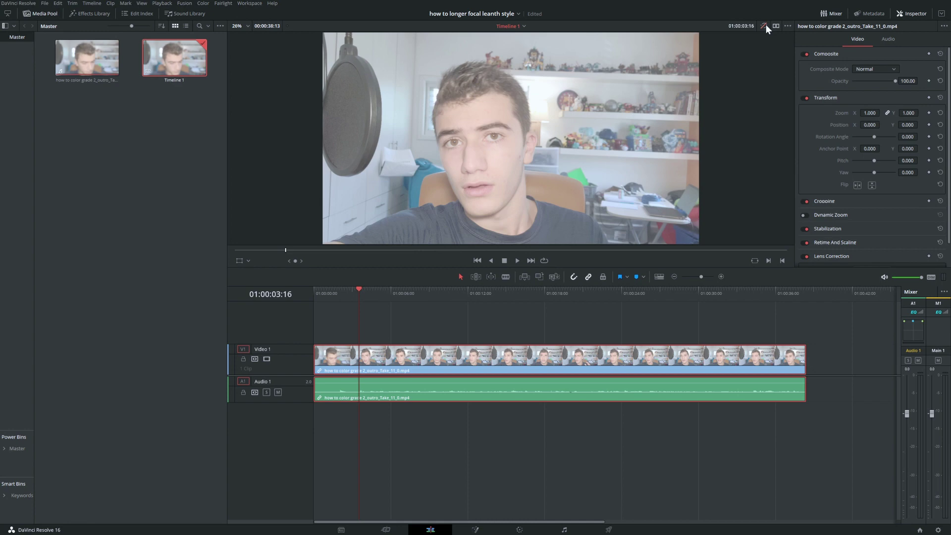
left_click(764, 27)
left_click(764, 27)
left_click(764, 27)
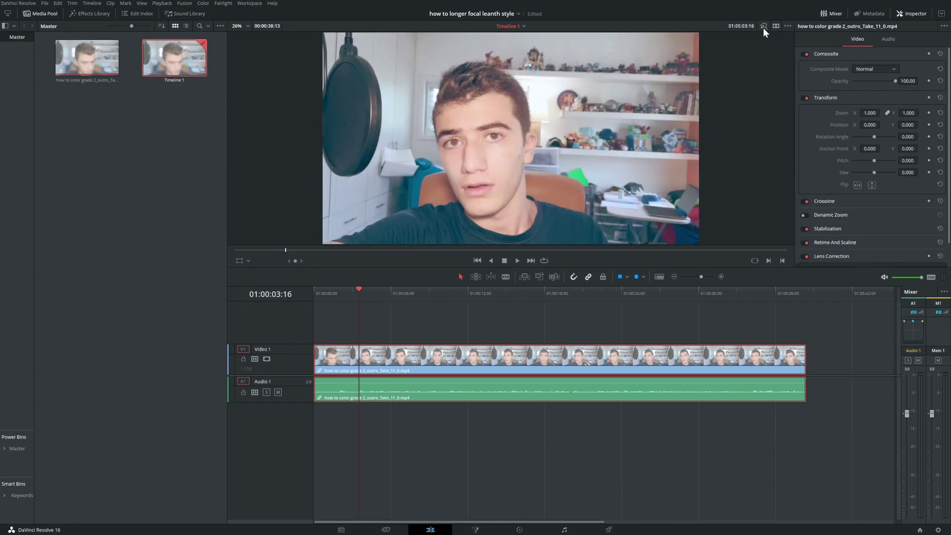
left_click(763, 27)
left_click(763, 28)
left_click(763, 27)
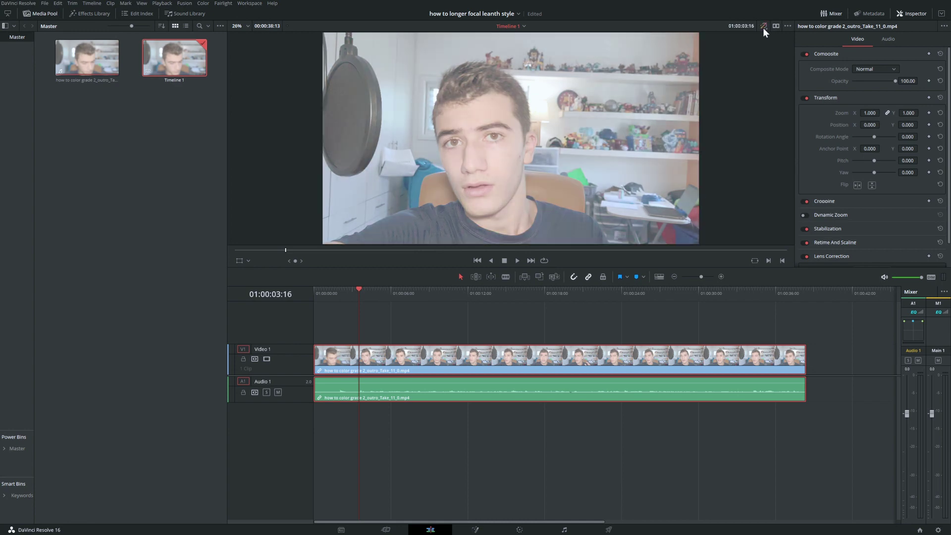
left_click(763, 26)
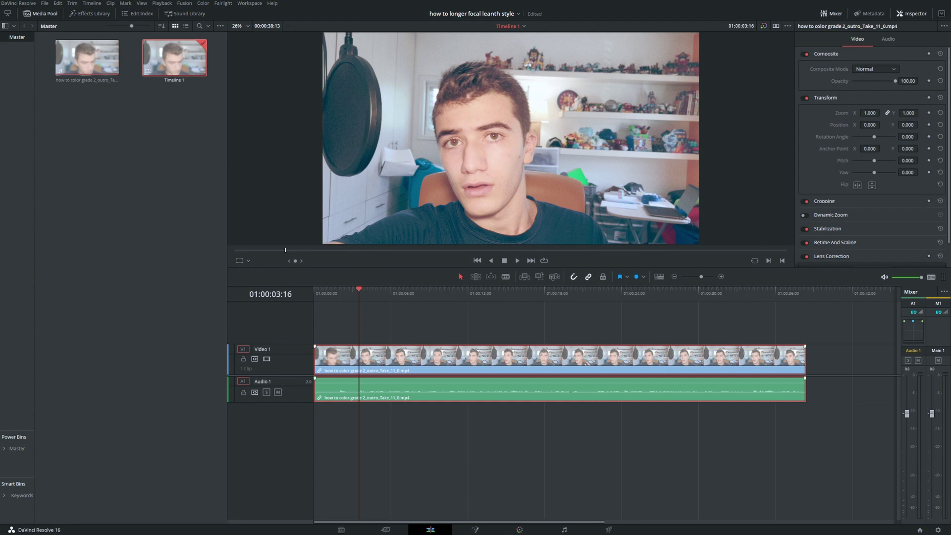
On the Color page, shift the con node right and move the final node down-left.
left_click(520, 529)
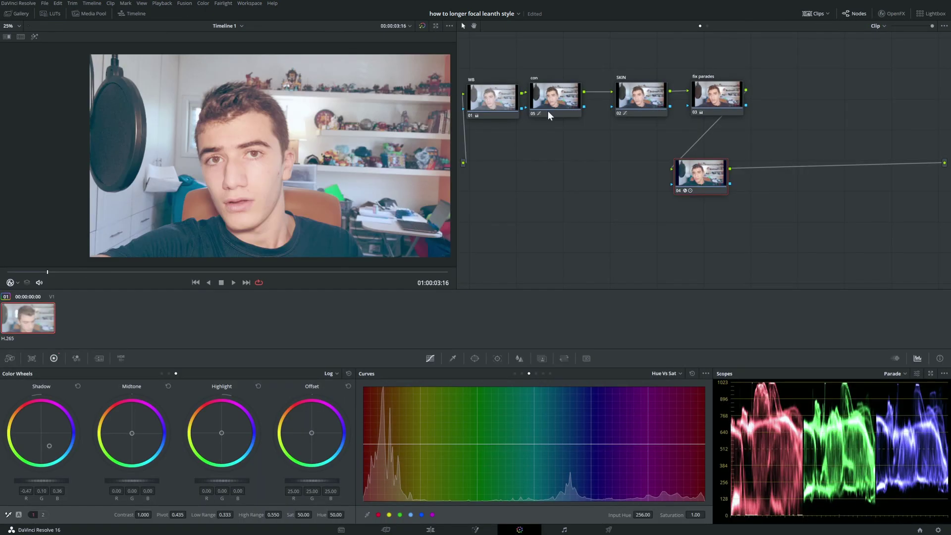
left_click_drag(492, 101, 563, 104)
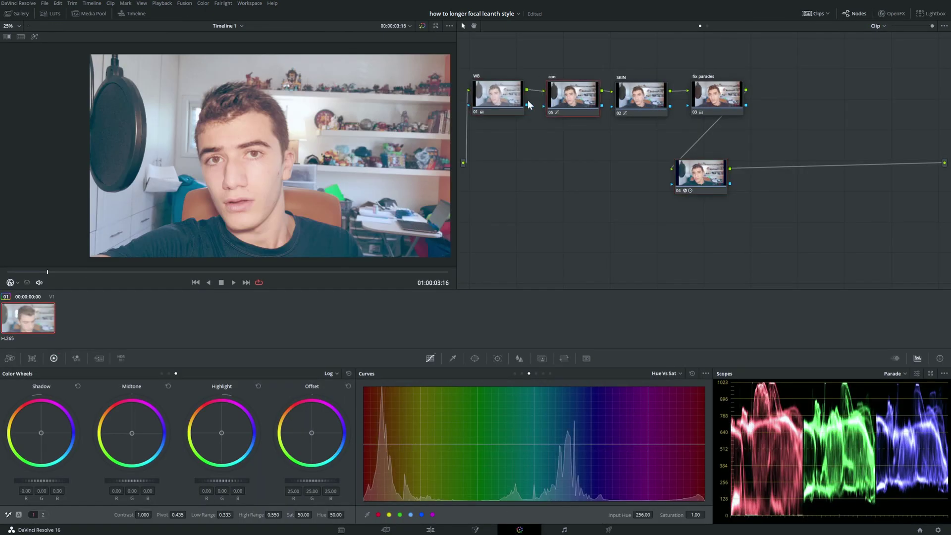
left_click(507, 100)
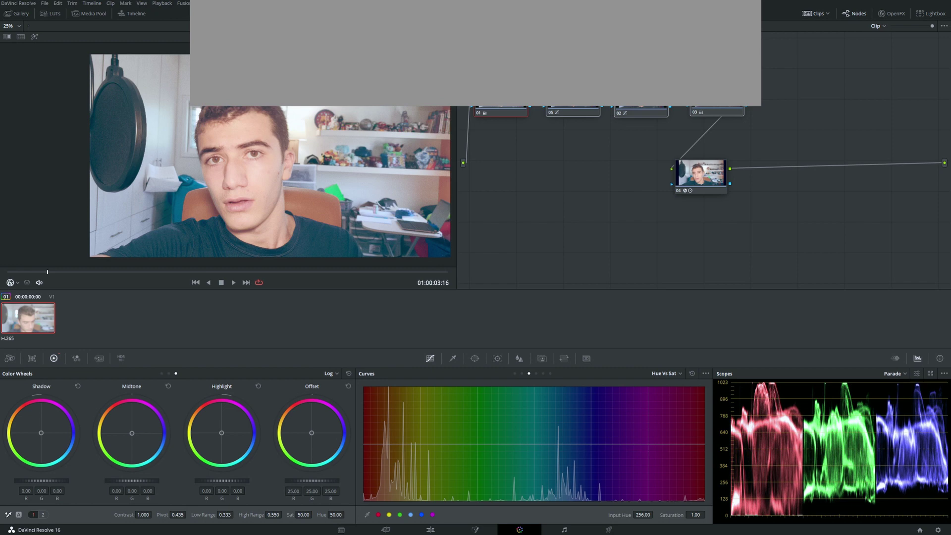
left_click_drag(680, 176, 648, 196)
left_click(527, 91)
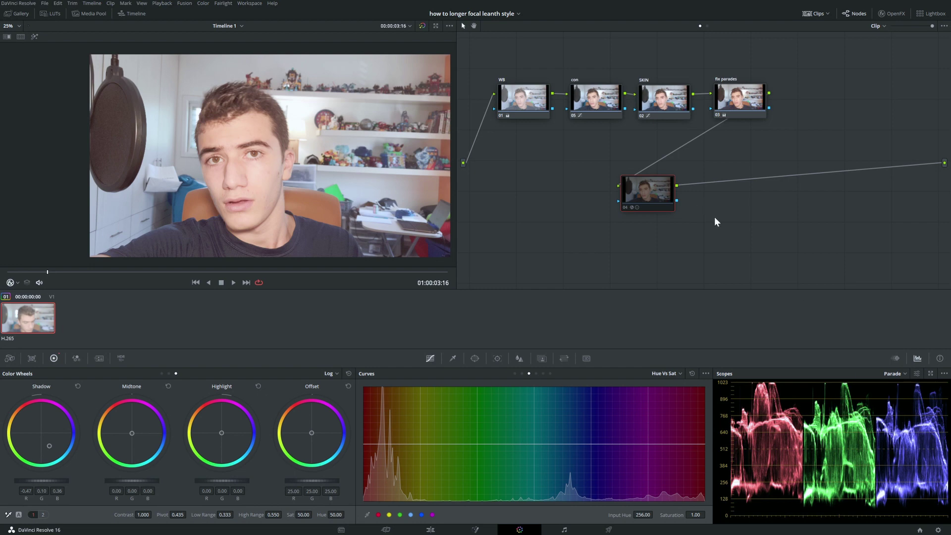
Move the final node right and down and reposition the fix parades node in the chain.
left_click(741, 105)
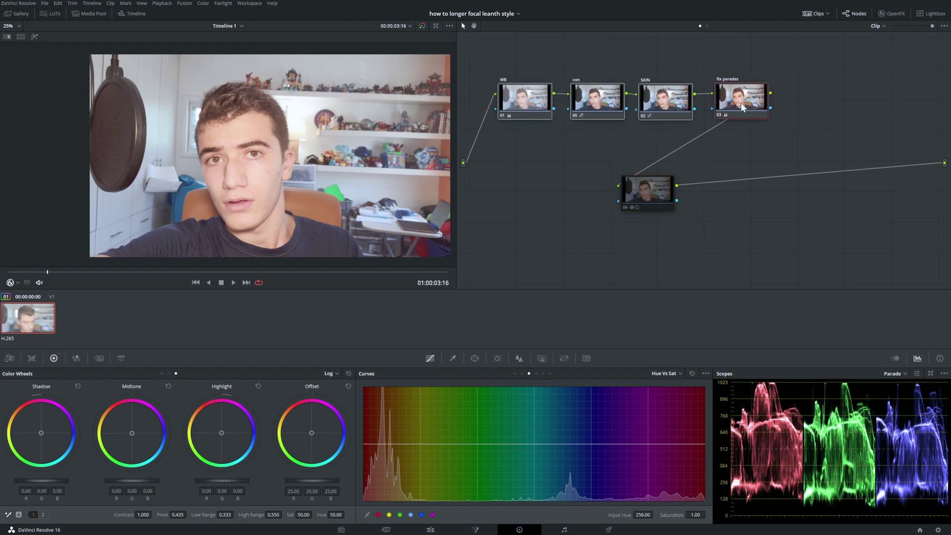
left_click_drag(642, 190, 718, 204)
left_click_drag(743, 103, 657, 105)
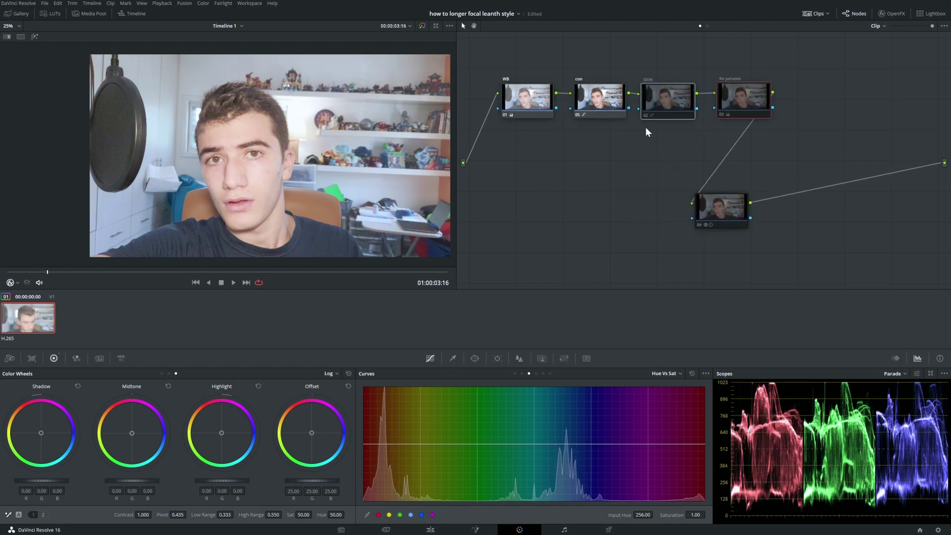
Disable the con node with Ctrl+D, toggle the WB node, and leave colour picking mode.
left_click(582, 110)
key("ctrl+d")
left_click(527, 99)
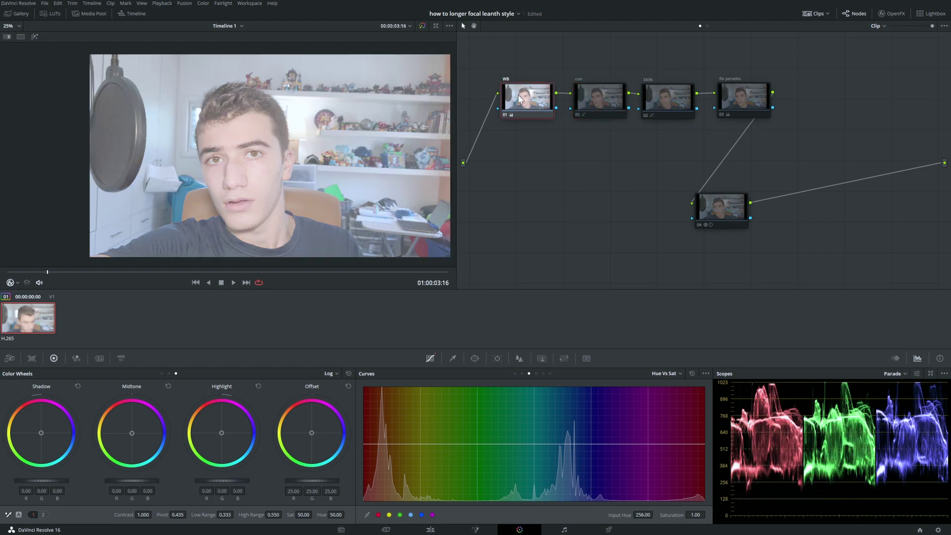
mouse_move(528, 99)
left_mouse_down()
mouse_move(512, 88)
mouse_move(526, 91)
left_mouse_up()
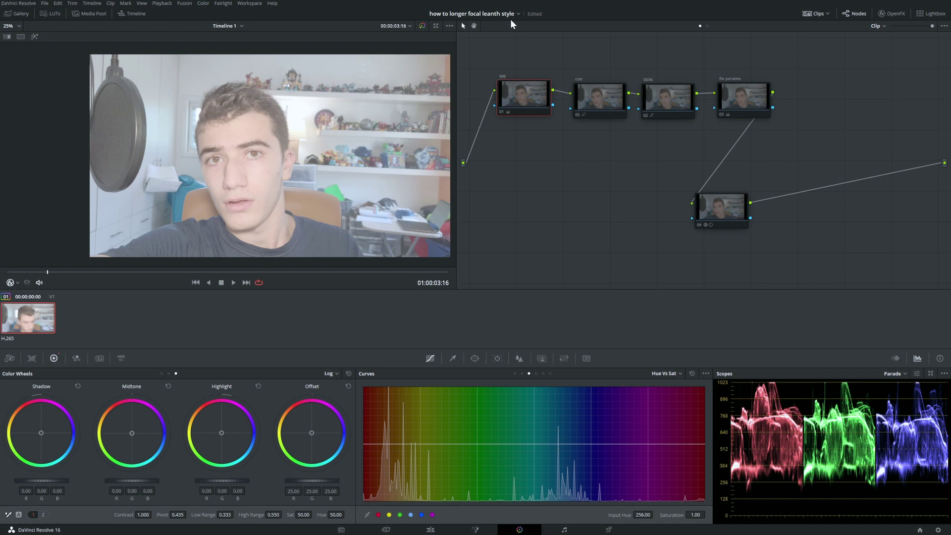
key("ctrl+d")
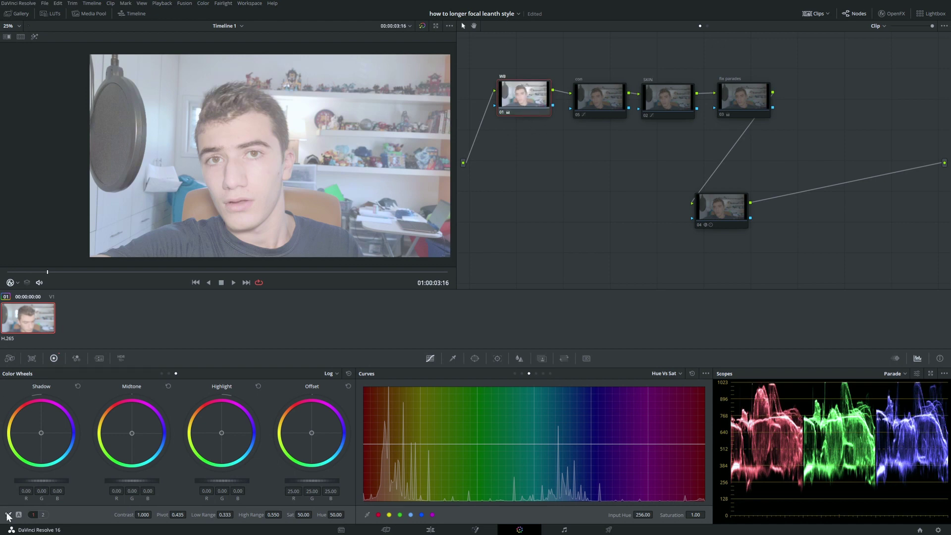
left_click(219, 69)
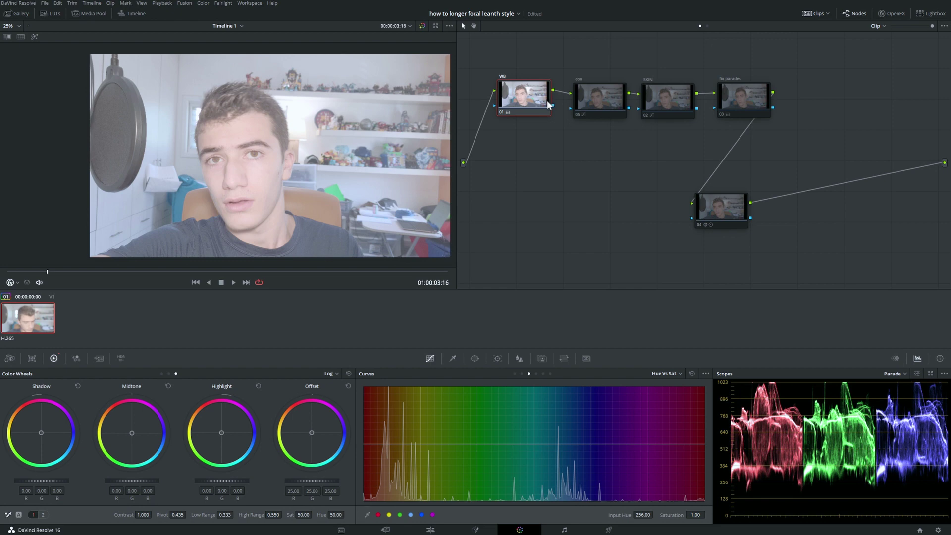
Show the con node's Custom Curves and toggle the node off and on to compare.
left_click(593, 98)
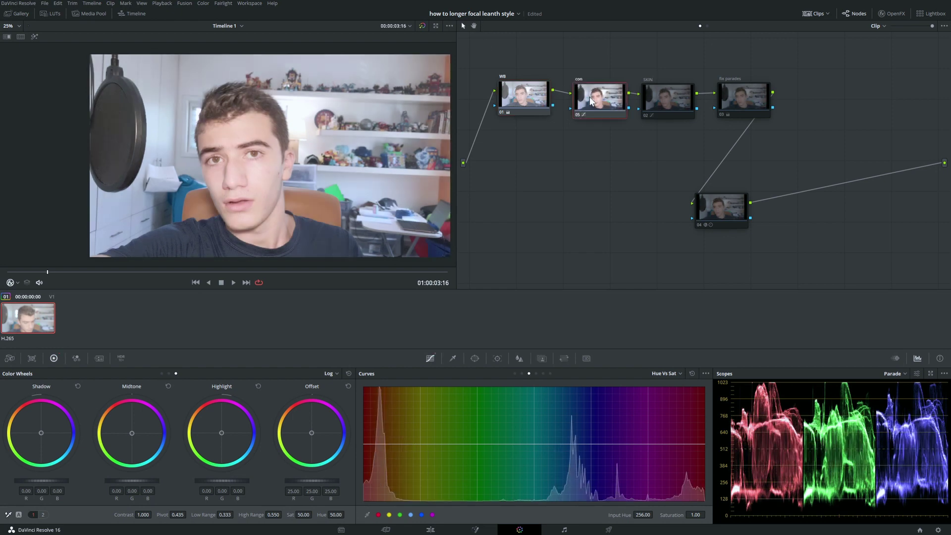
left_click(515, 374)
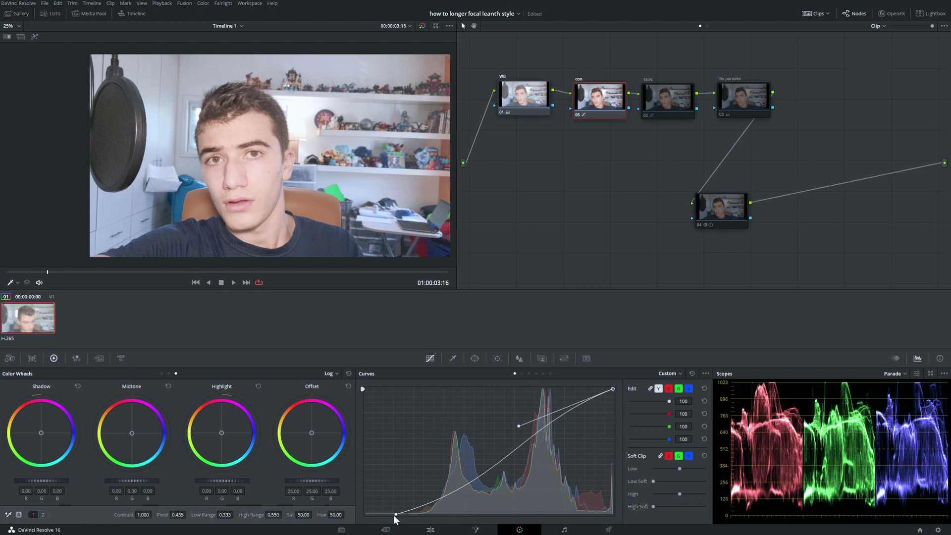
key("ctrl+d")
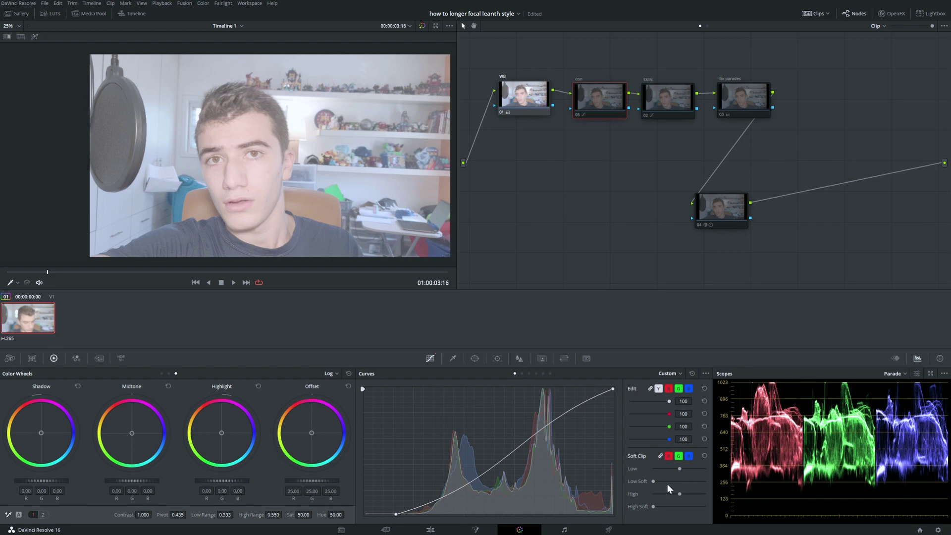
key("ctrl+d")
Pull the curve's black point left, lower the shadow point, and add a raised midtone control point.
mouse_move(397, 514)
left_mouse_down()
mouse_move(342, 522)
mouse_move(401, 516)
left_mouse_up()
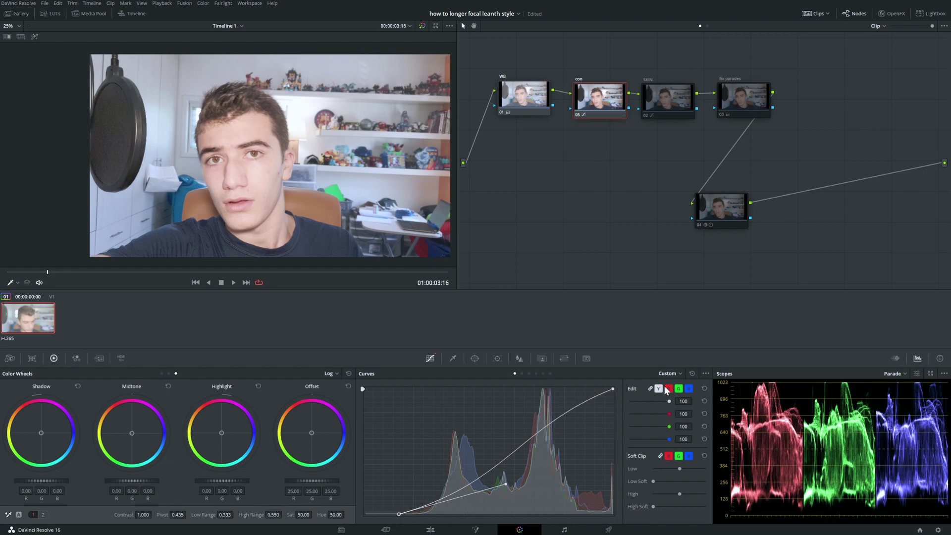
left_click(706, 373)
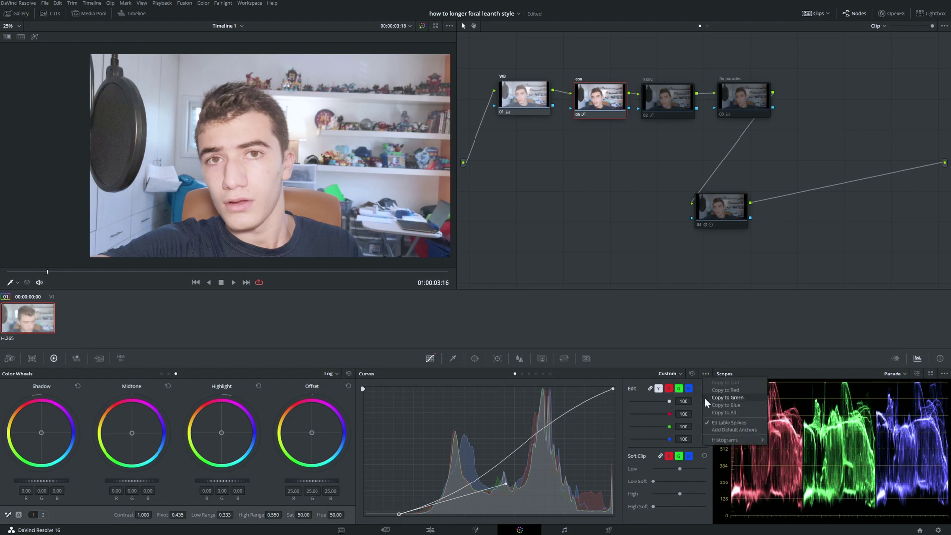
left_click(601, 369)
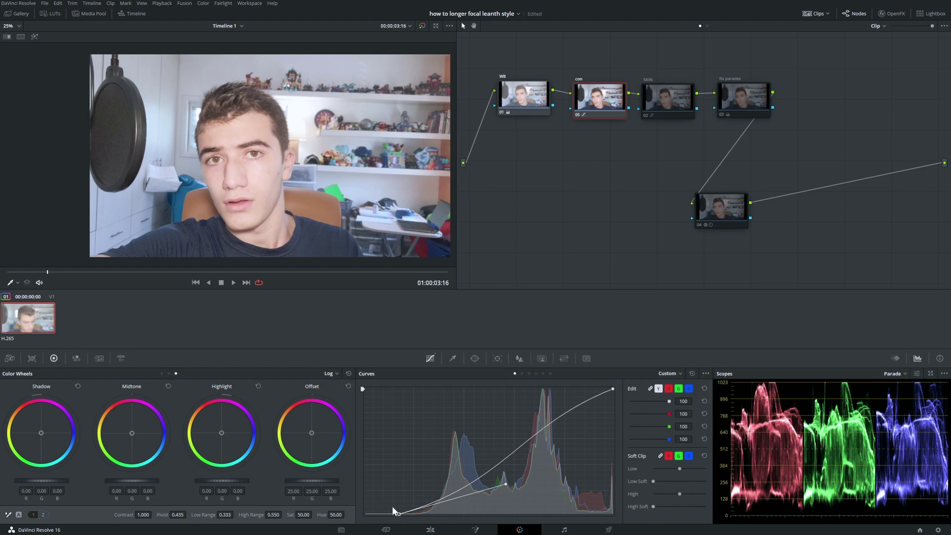
mouse_move(506, 483)
left_mouse_down()
mouse_move(511, 494)
mouse_move(498, 483)
left_mouse_up()
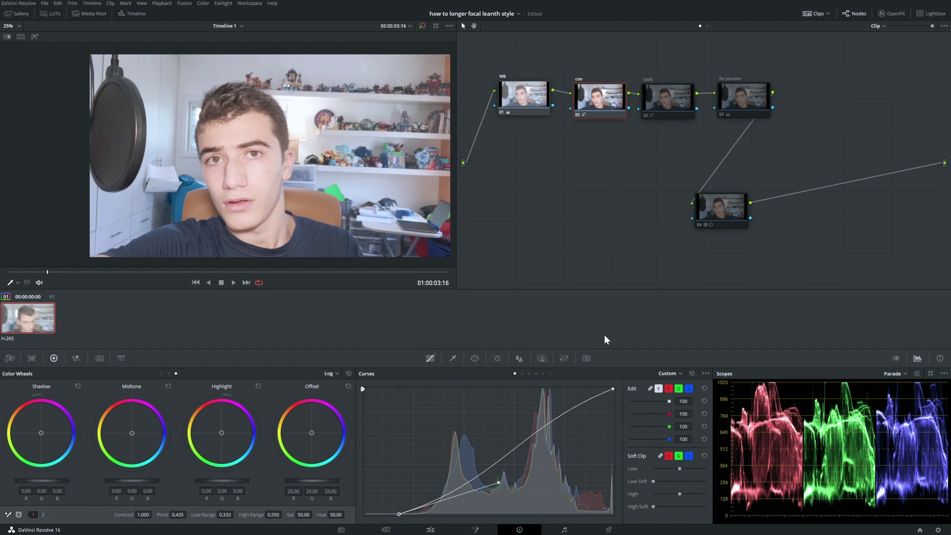
left_click(613, 389)
left_click_drag(520, 424, 510, 425)
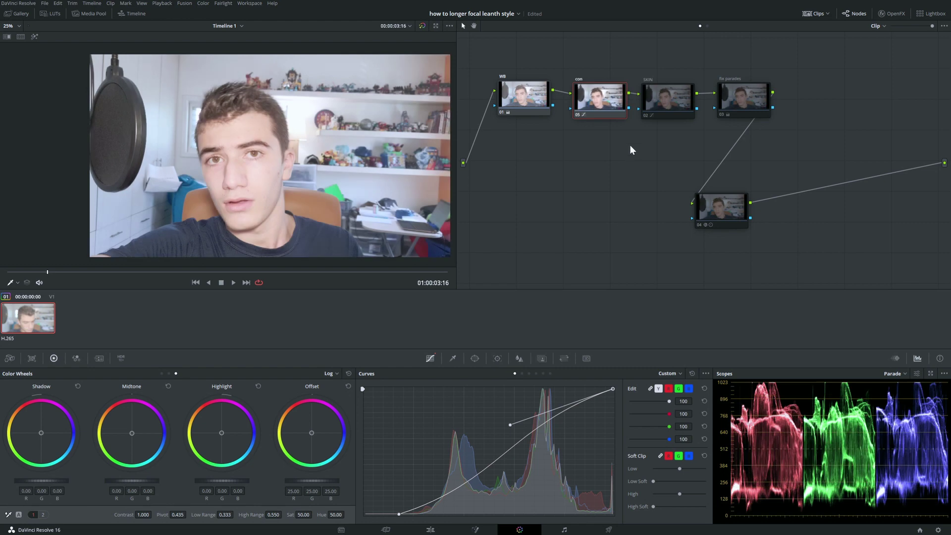
Select the SKIN node, toggle it to compare, and look at the Hue vs Hue and Hue vs Sat curves.
left_click(662, 92)
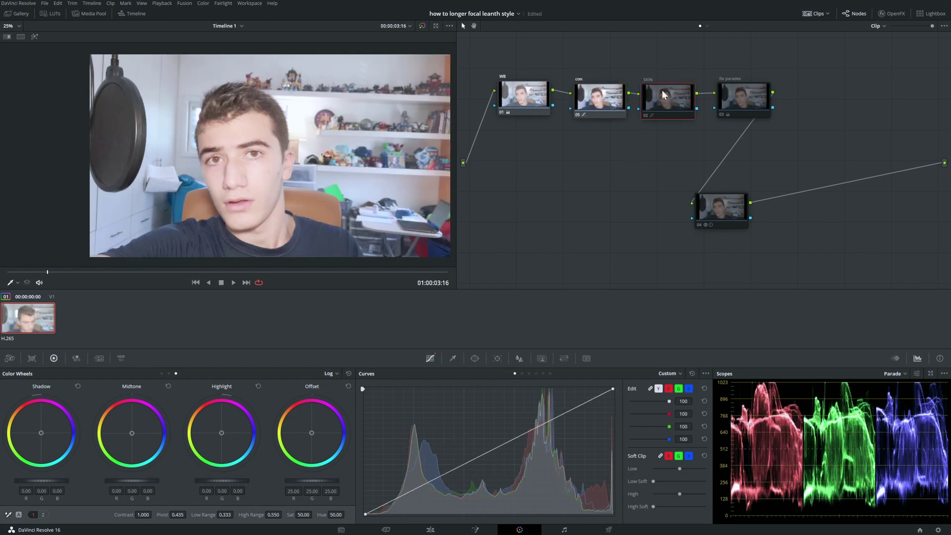
key("ctrl+d")
key("ctrl+d")
key("ctrl+d")
key("ctrl+d")
key("ctrl+d")
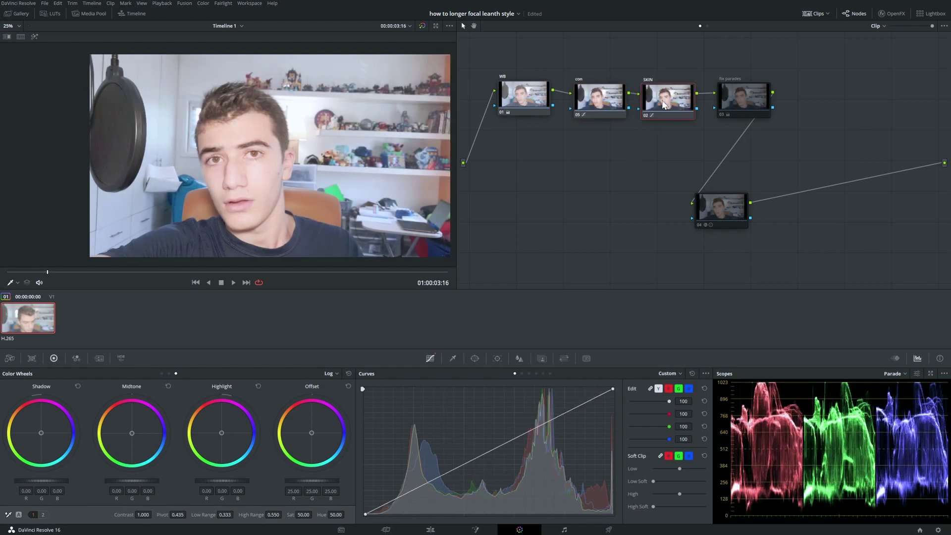
left_click(473, 287)
left_click(521, 373)
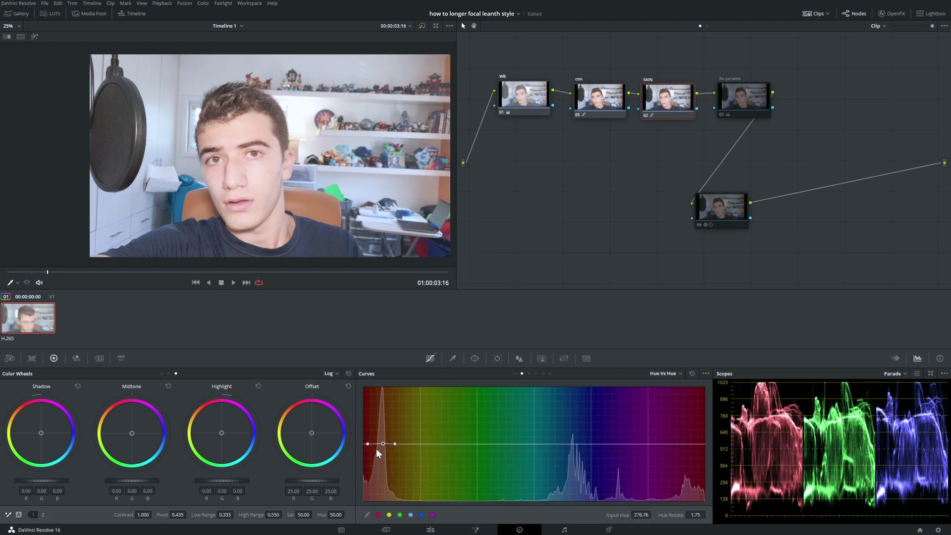
left_click(529, 373)
Add a circular window, shrink it onto the forehead, and preview its matte with Highlight.
left_click(474, 358)
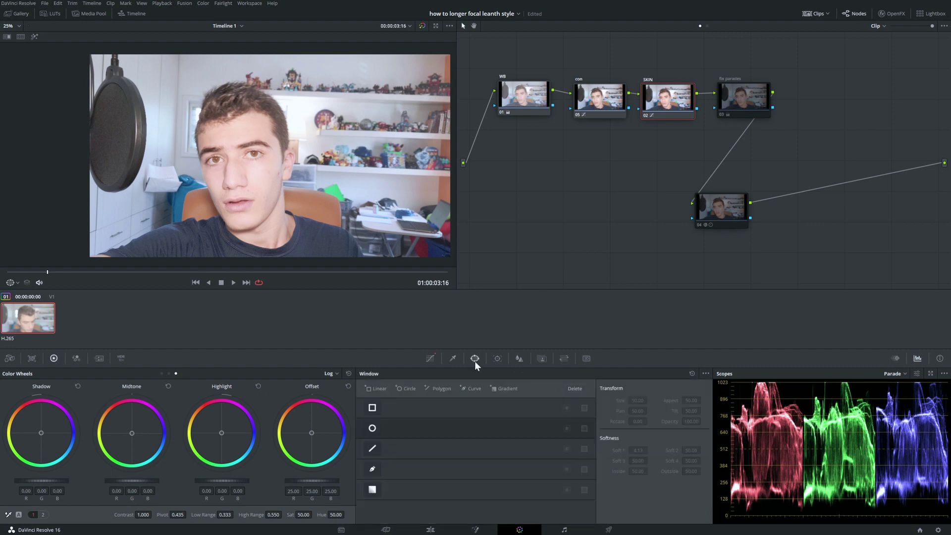
left_click(372, 429)
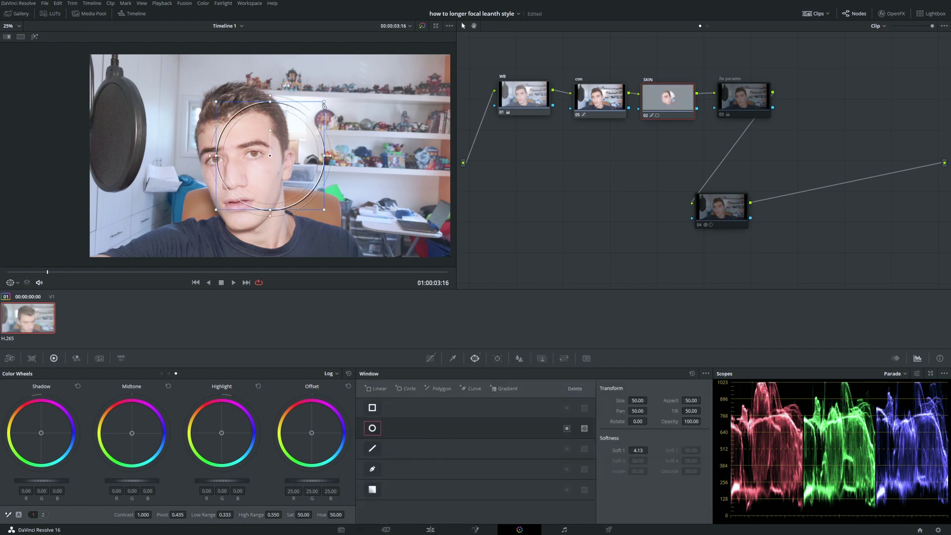
left_click_drag(265, 159, 222, 143)
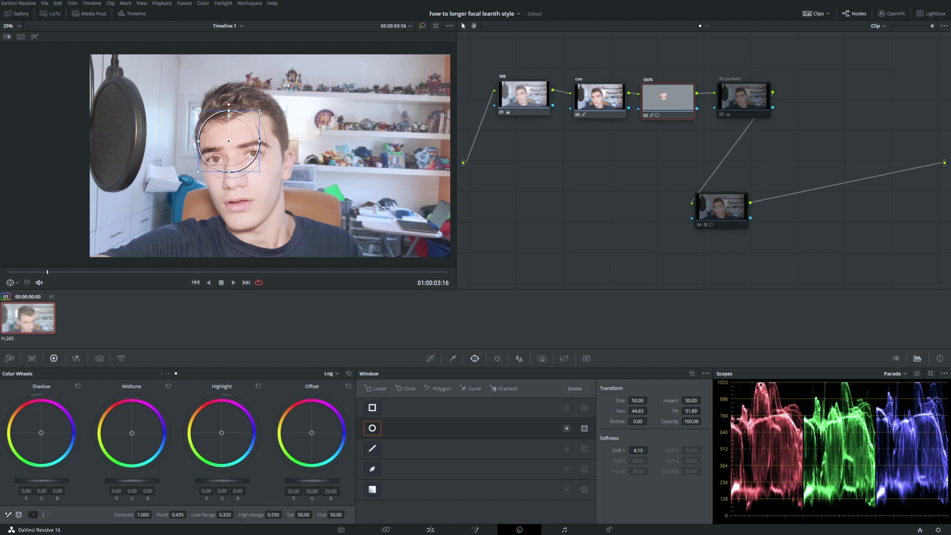
left_click_drag(258, 111, 236, 132)
scroll(274, 140, "up", 2)
scroll(273, 140, "up", 5)
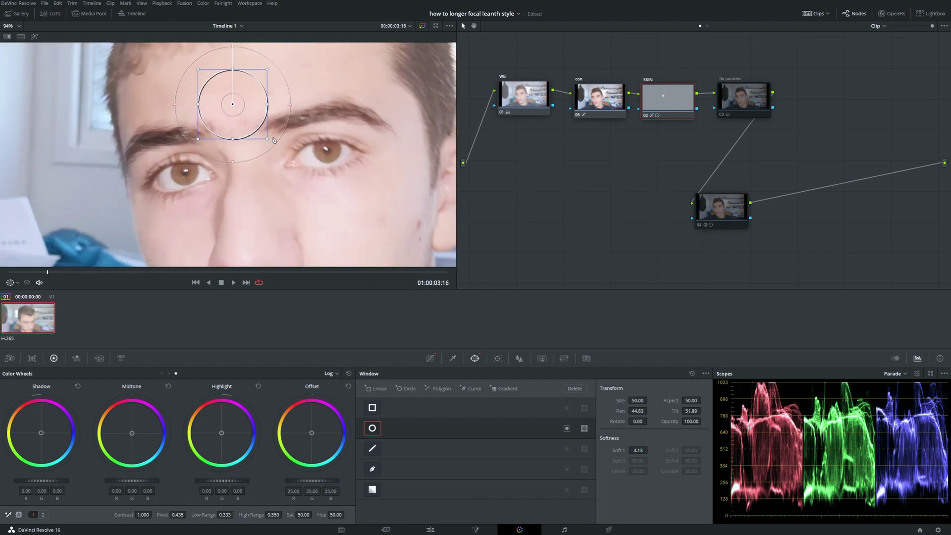
left_click_drag(242, 162, 277, 129)
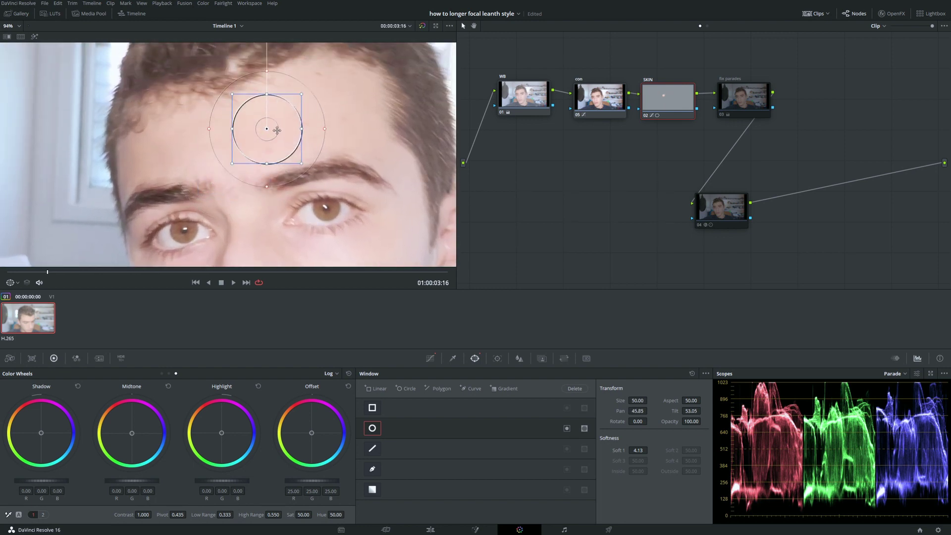
left_click(34, 37)
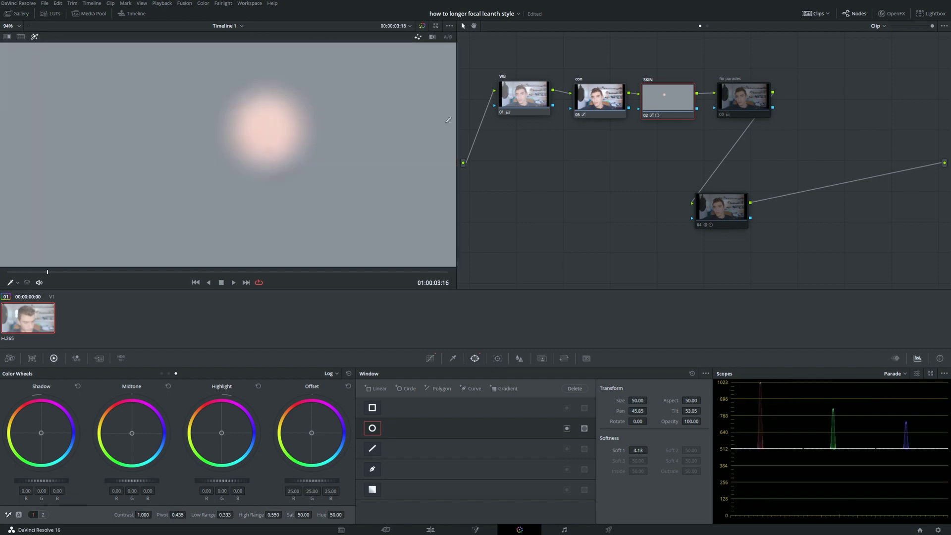
Switch the scope to Vectorscope and temporarily disable the SKIN node.
left_click(894, 379)
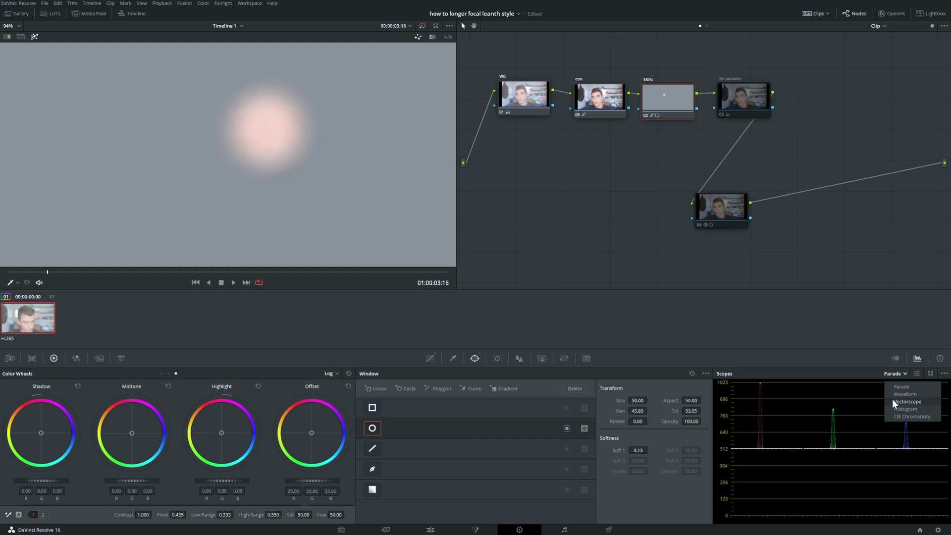
left_click(898, 399)
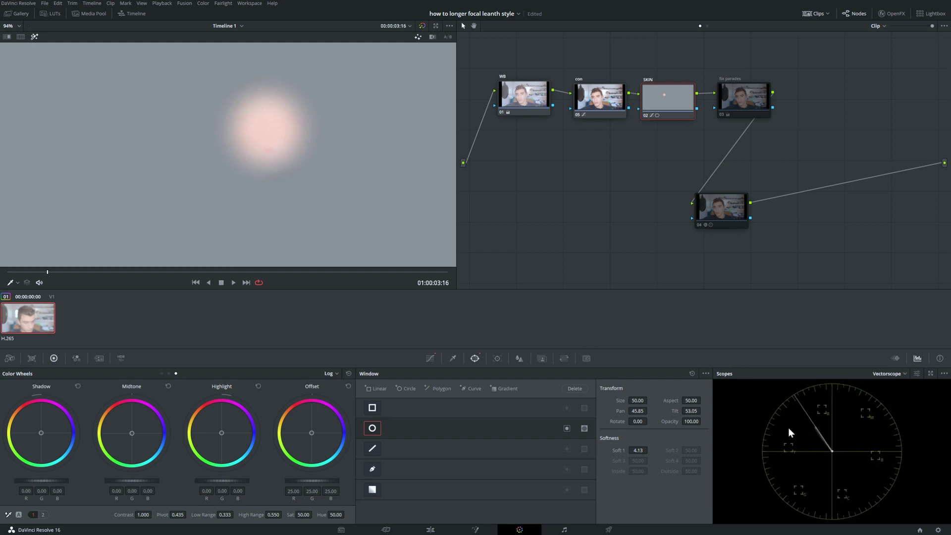
key("ctrl+d")
key("ctrl+d")
Reset the Hue vs Hue curve, sample the skin, and rotate its hue by 2.88.
left_click(431, 359)
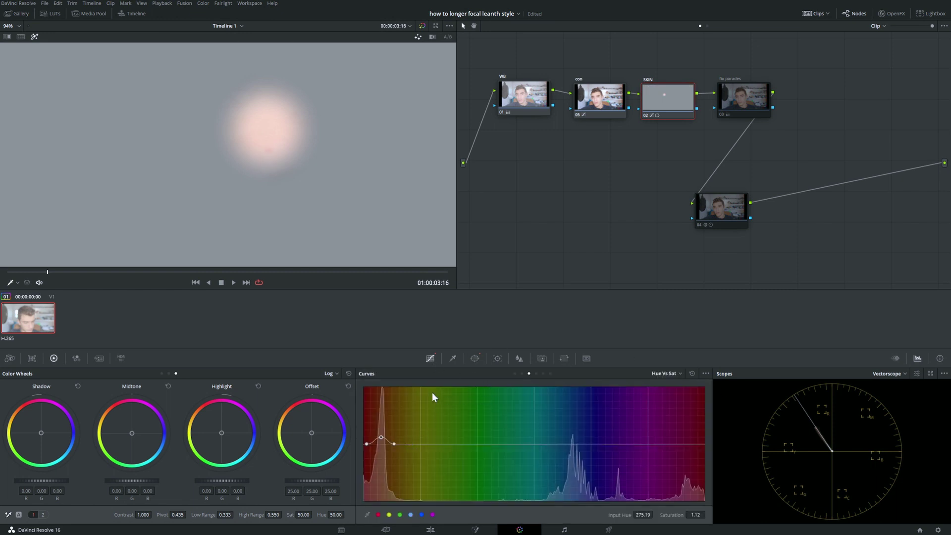
left_click(516, 373)
left_click(521, 373)
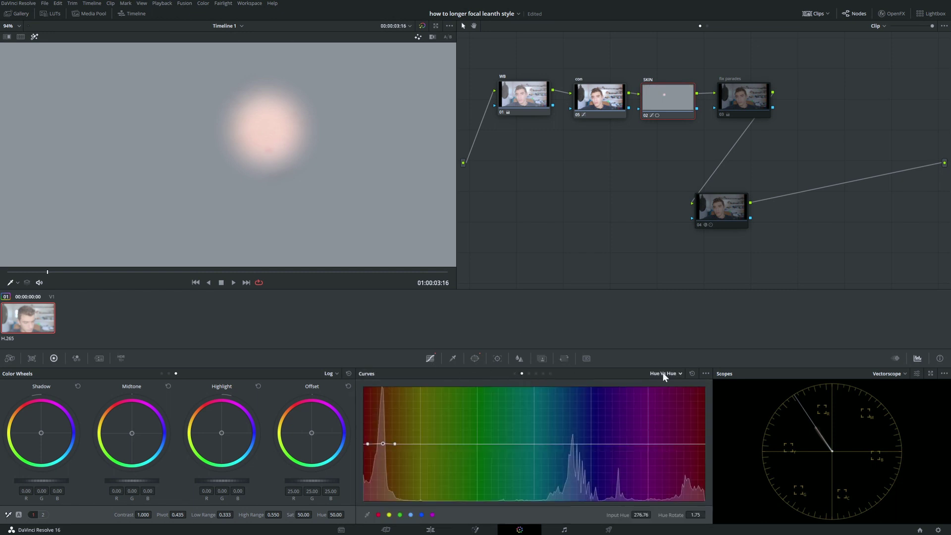
left_click(692, 374)
left_click(265, 129)
left_click_drag(381, 444, 380, 443)
Turn off the Highlight matte preview and delete the circular window from the SKIN node.
left_click(34, 39)
left_click(475, 358)
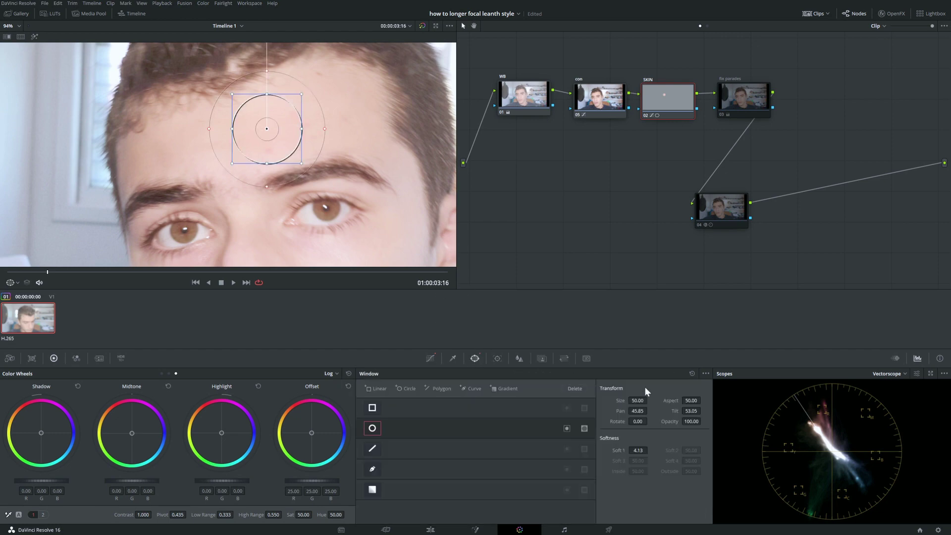
left_click(691, 373)
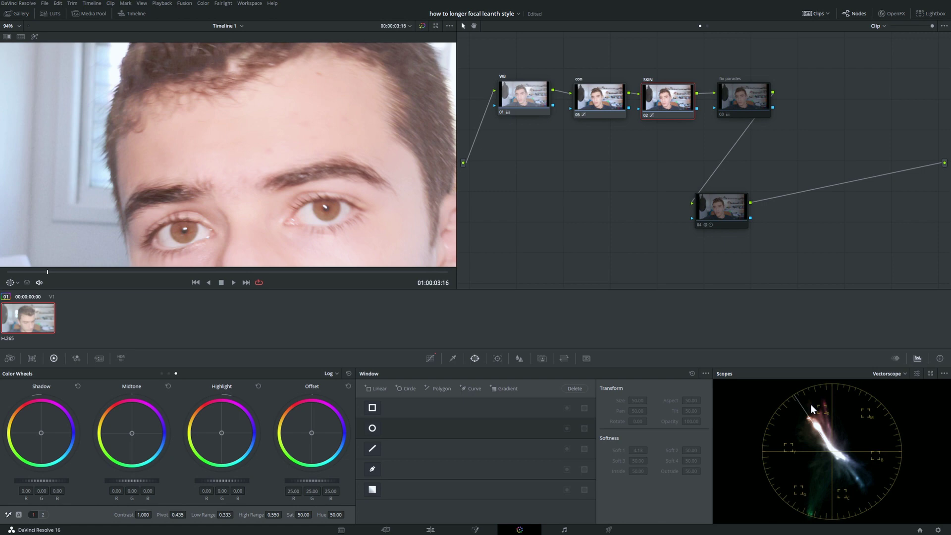
Open the Hue vs Sat curve, try some saturation points, then reset the curve to flat.
scroll(306, 162, "down", 3)
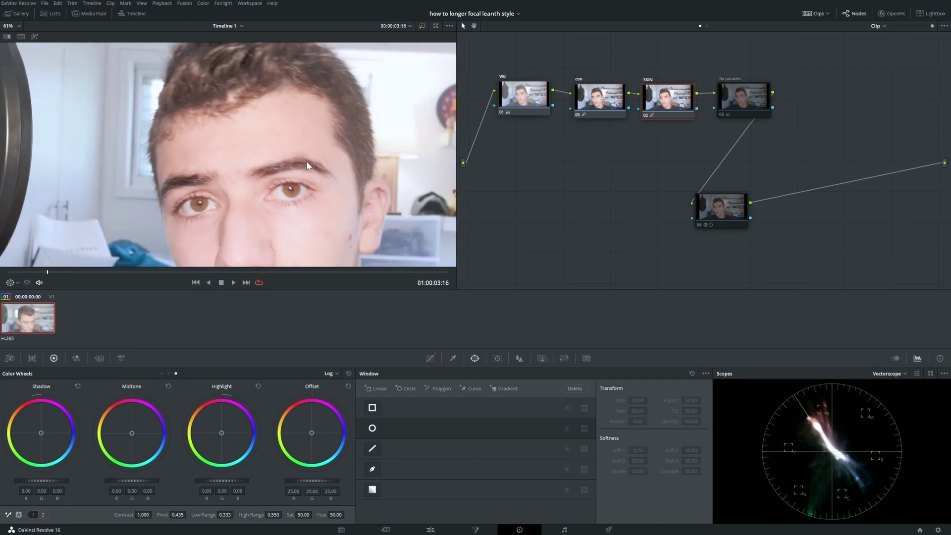
scroll(325, 194, "down", 1)
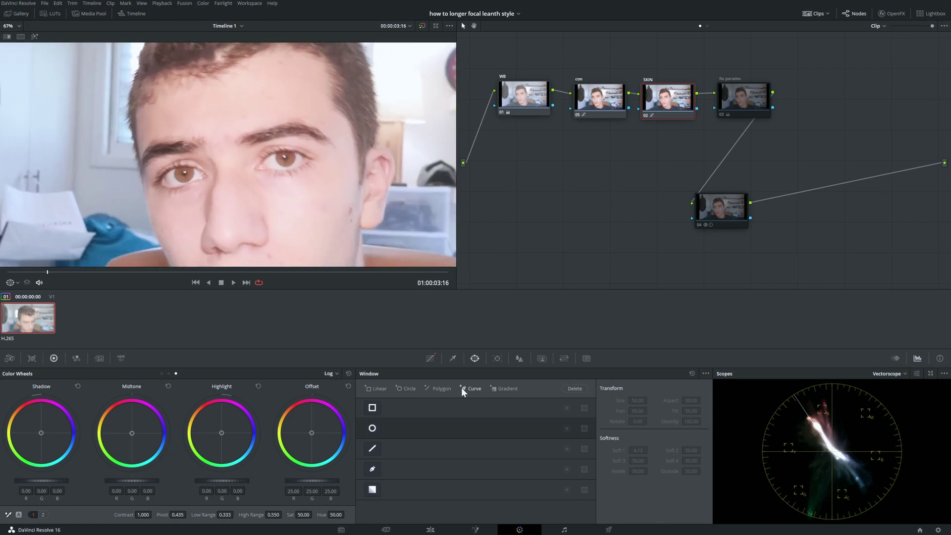
left_click(430, 358)
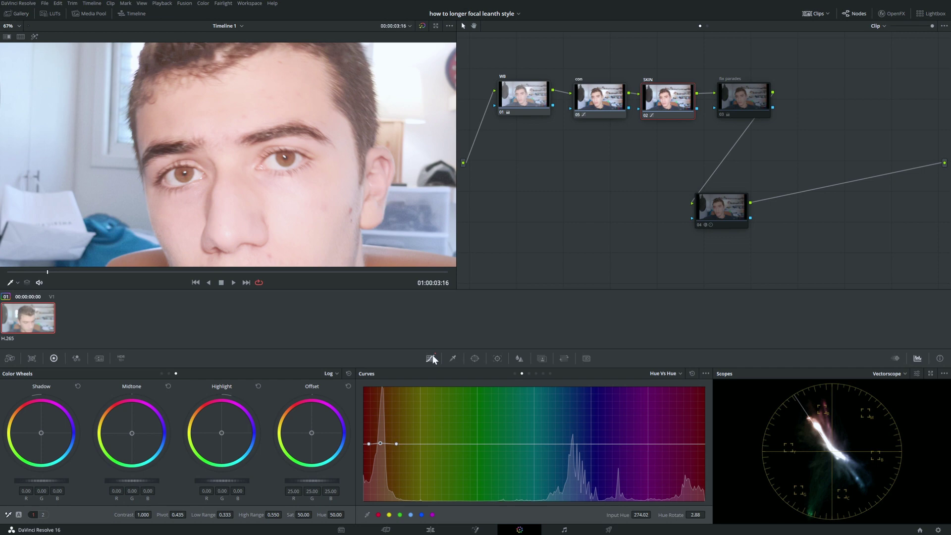
left_click(529, 373)
left_click_drag(696, 515, 569, 494)
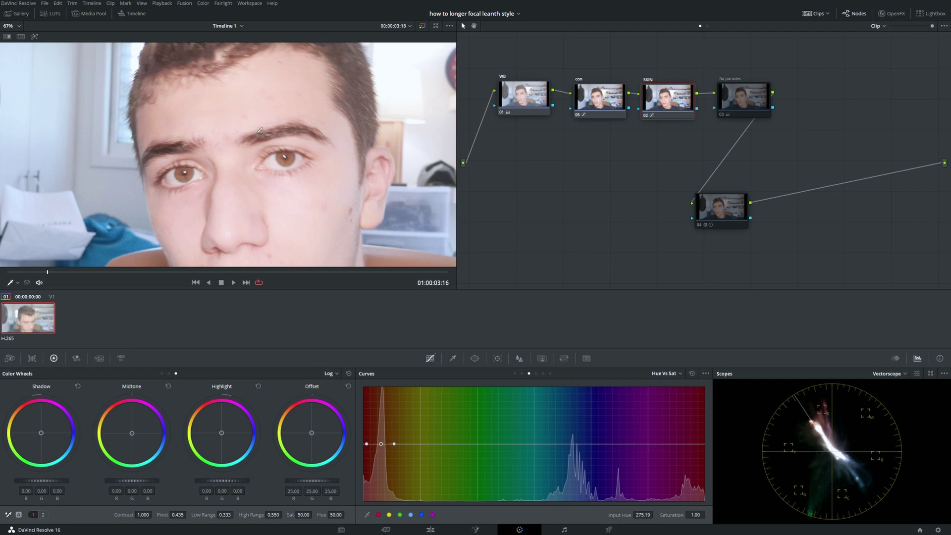
left_click_drag(486, 444, 486, 426)
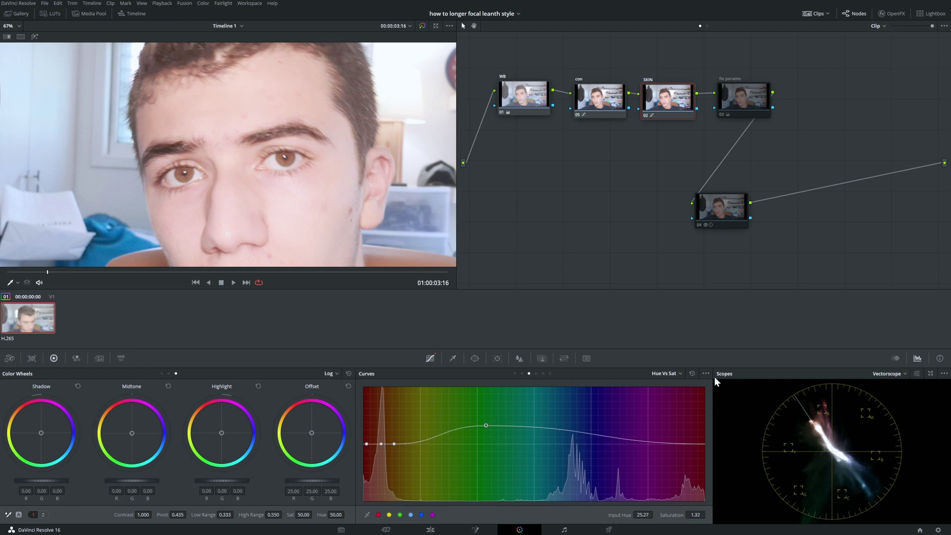
left_click(692, 374)
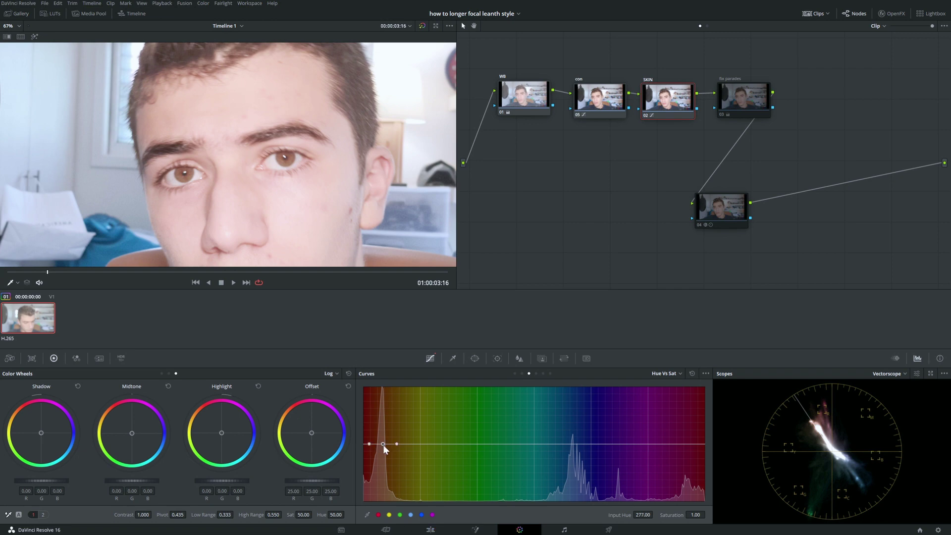
Raise the saturation at skin hue 275.19 to about 1.16.
left_click_drag(383, 445, 381, 437)
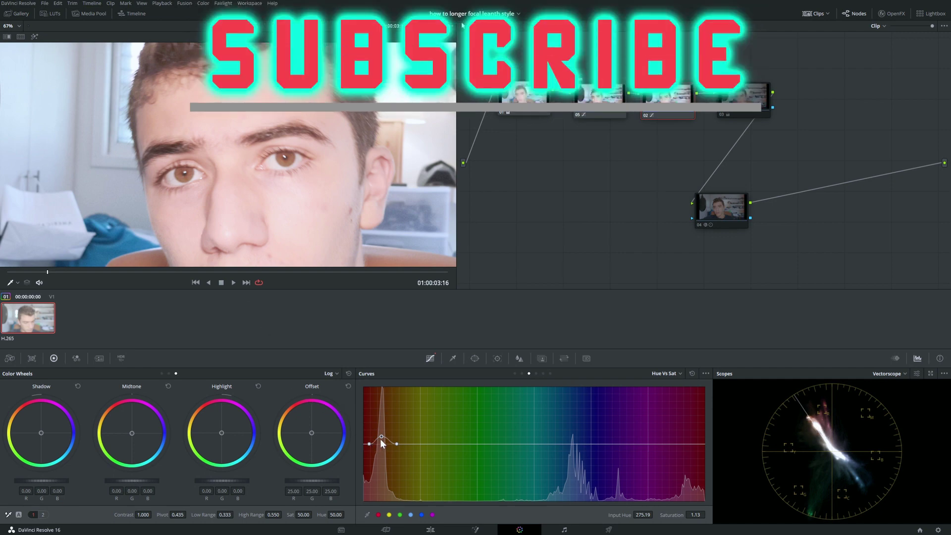
left_click_drag(382, 439, 382, 435)
scroll(226, 183, "down", 5)
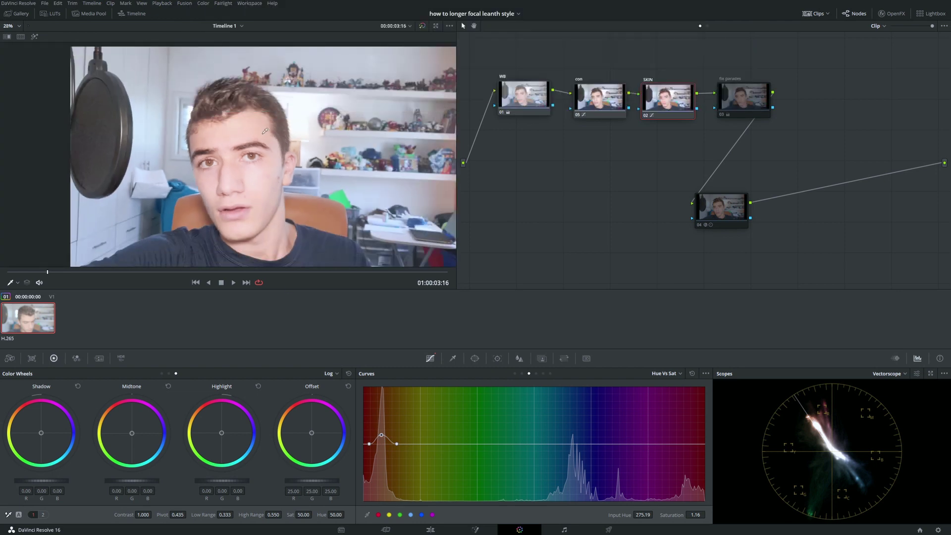
scroll(278, 149, "up", 3)
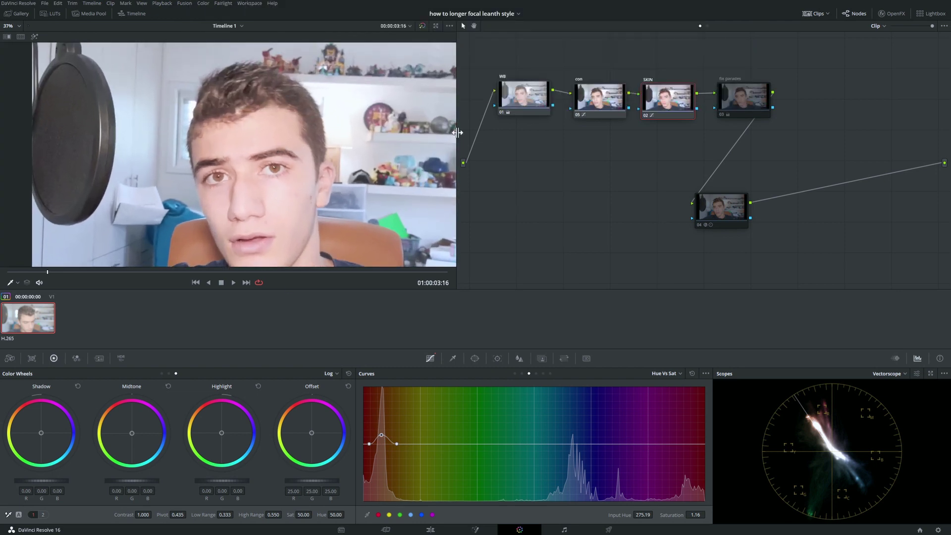
Select the fix parades node, set the scope to RGB Parade, and display Primaries Bars.
left_click(745, 90)
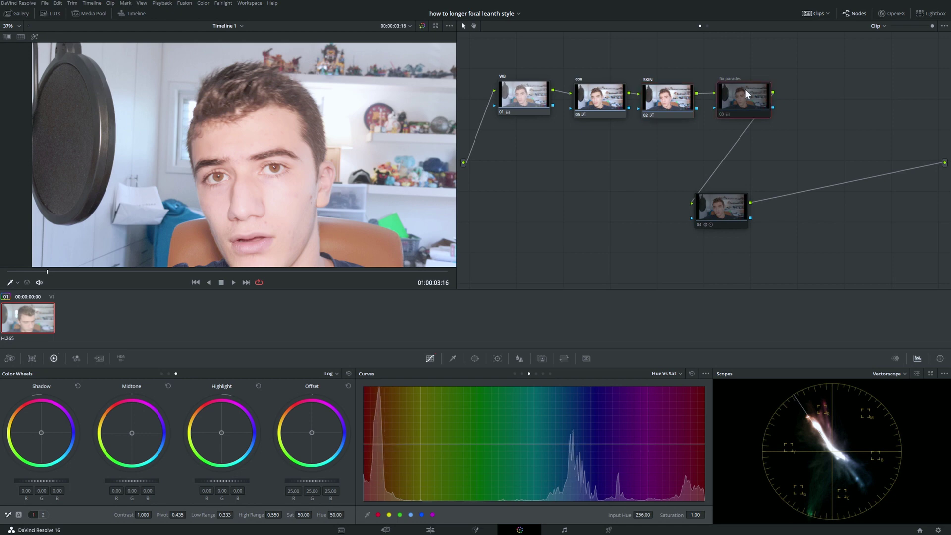
left_click_drag(742, 102, 748, 102)
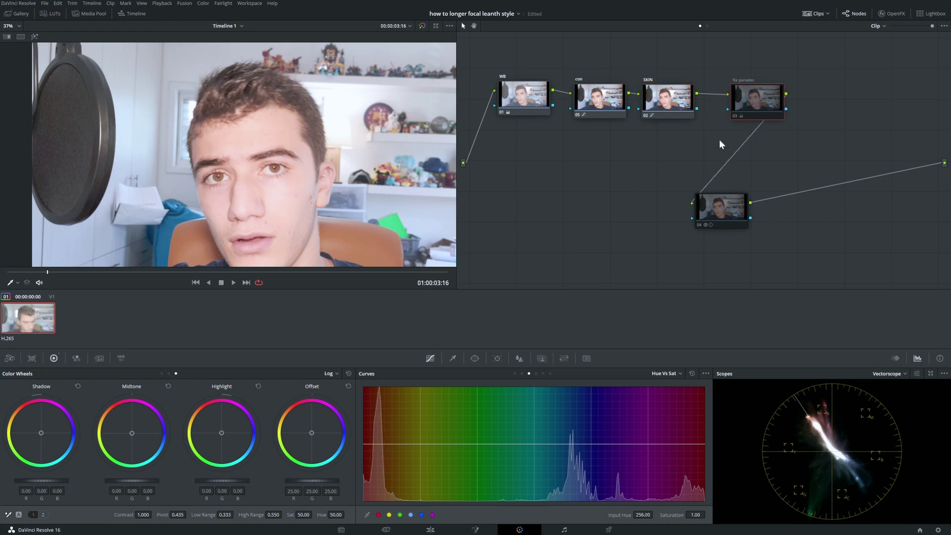
left_click(892, 374)
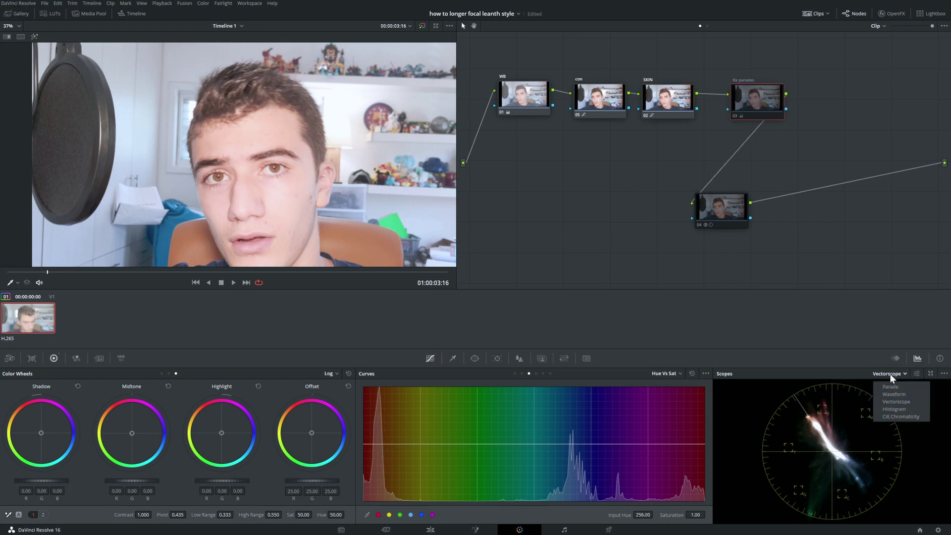
left_click(891, 391)
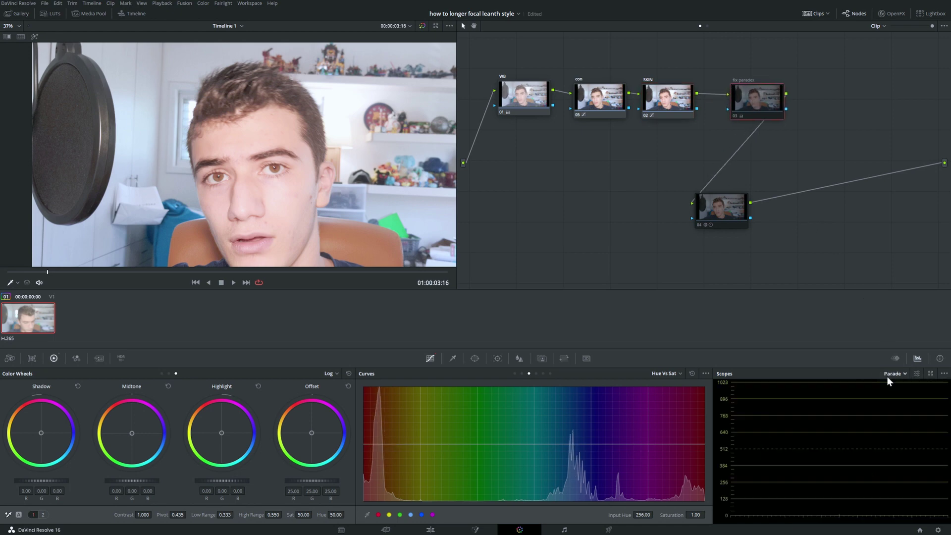
left_click(168, 373)
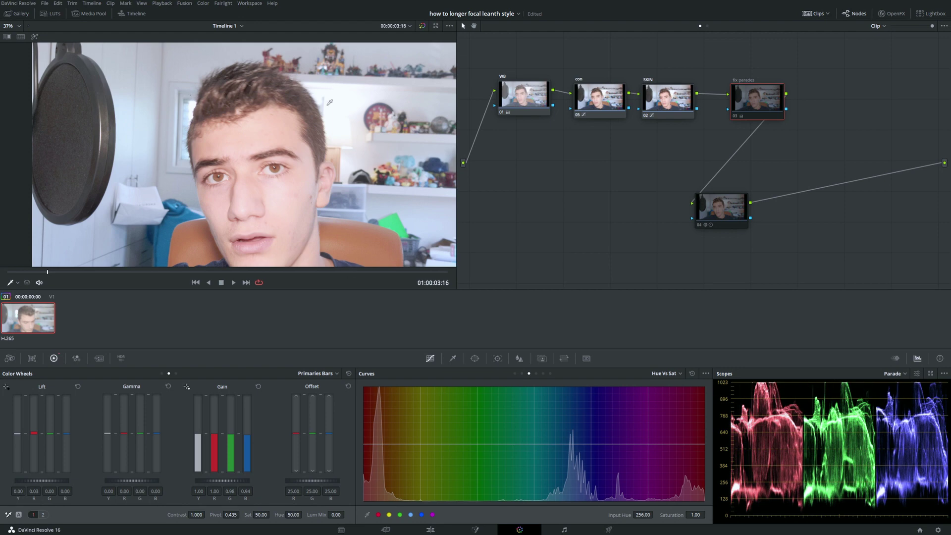
scroll(297, 136, "down", 3)
scroll(297, 137, "up", 2)
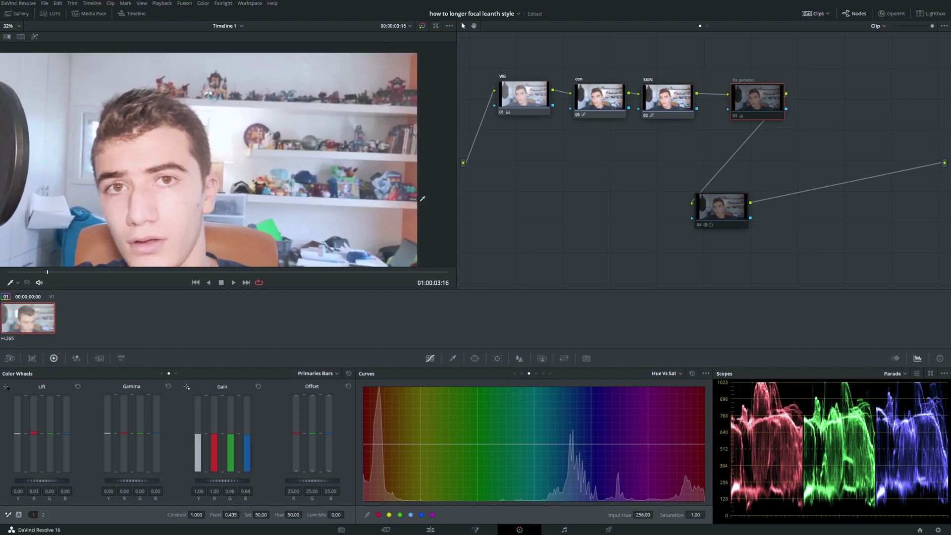
left_click_drag(295, 179, 324, 179)
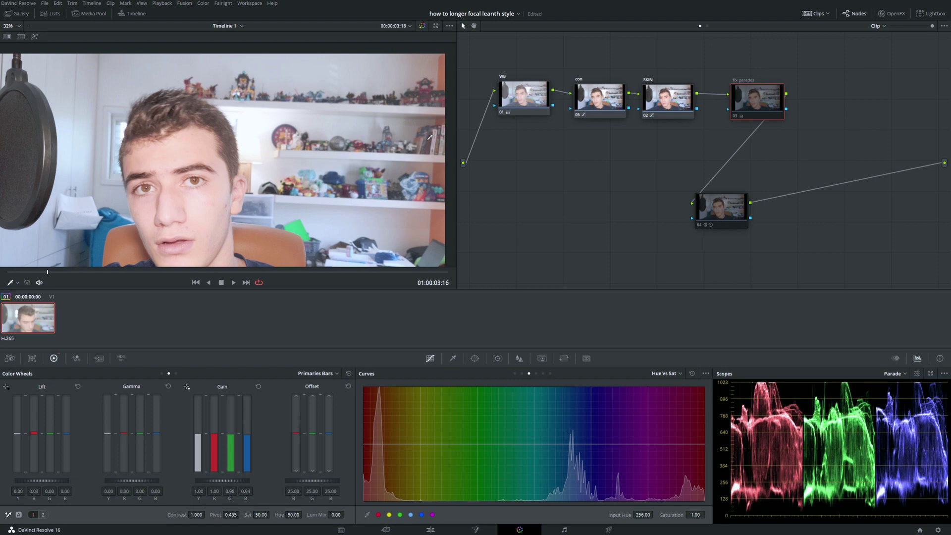
left_click(422, 24)
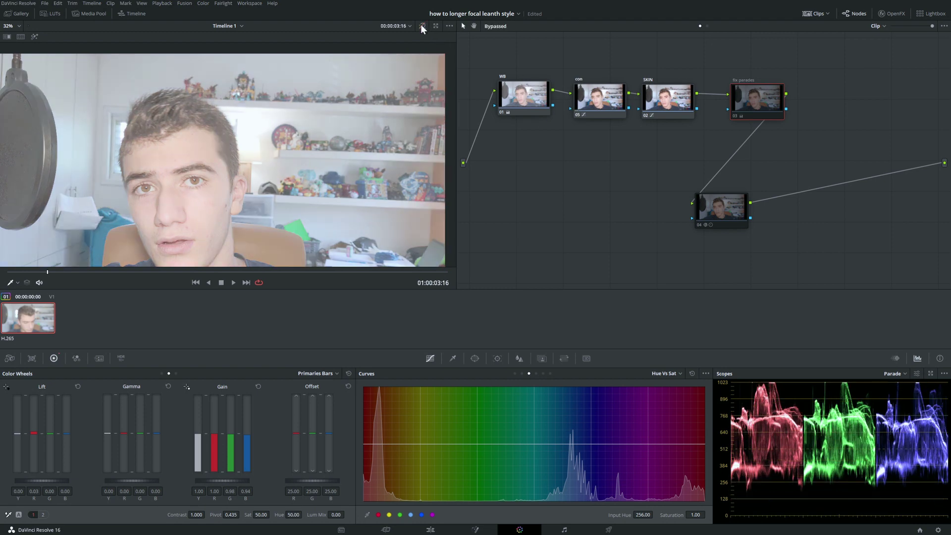
left_click(422, 25)
left_click(422, 25)
left_click(422, 26)
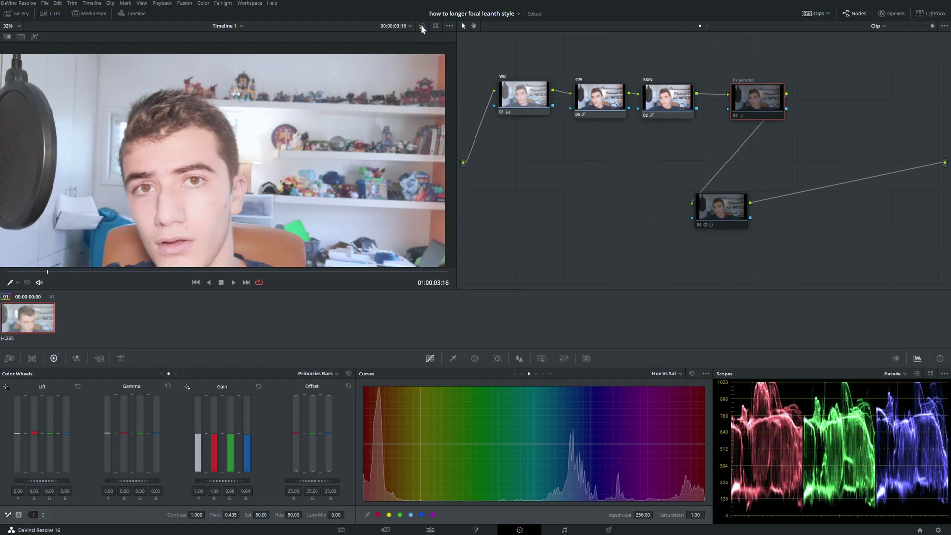
left_click(422, 25)
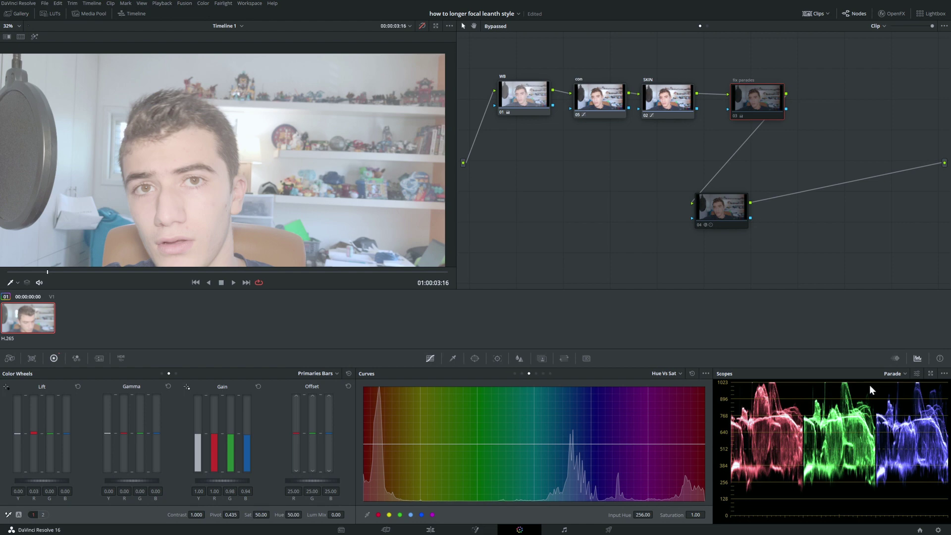
left_click(422, 24)
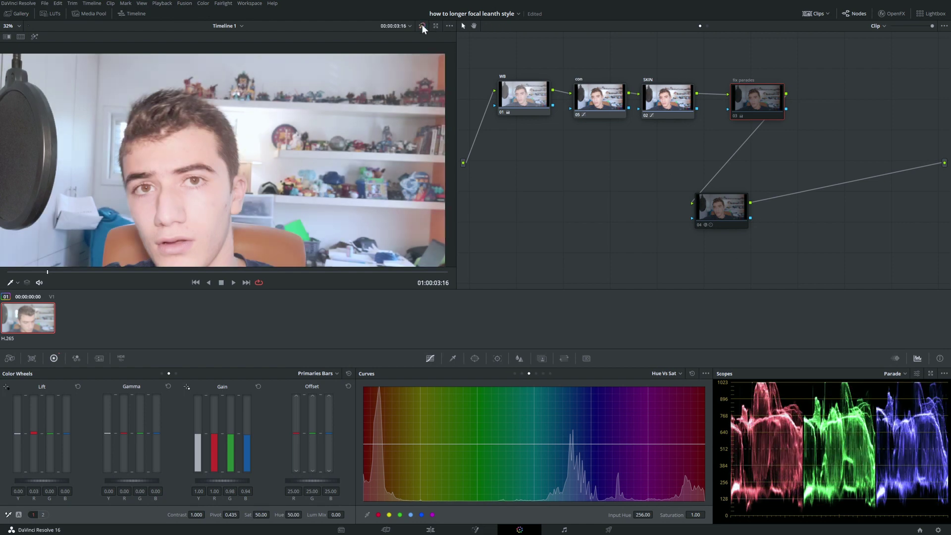
left_click(422, 25)
left_click(422, 25)
left_click(421, 25)
left_click(421, 25)
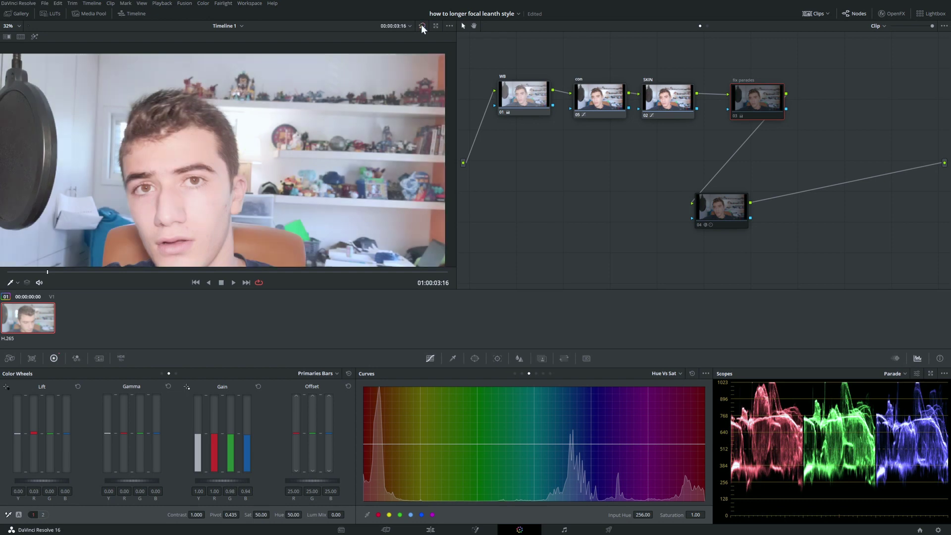
left_click(422, 25)
left_click(421, 26)
left_click(422, 25)
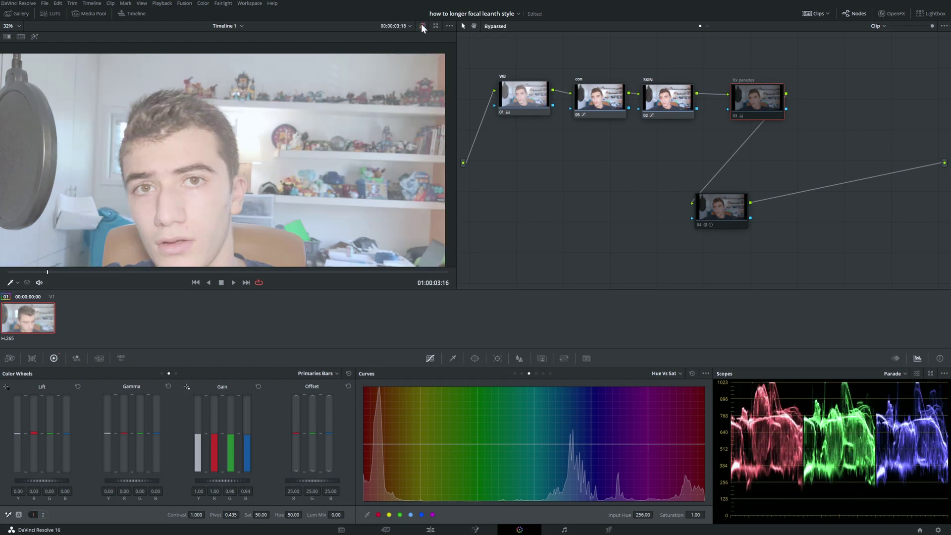
left_click(421, 25)
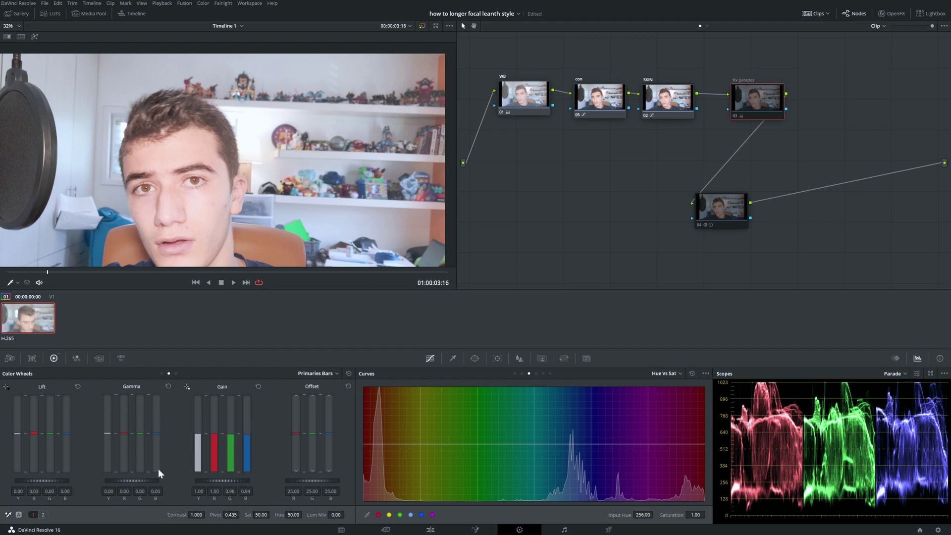
Compare with fix parades off, reset its primaries, and lower Gain B to 0.97.
key("ctrl+d")
key("ctrl+d")
key("ctrl+d")
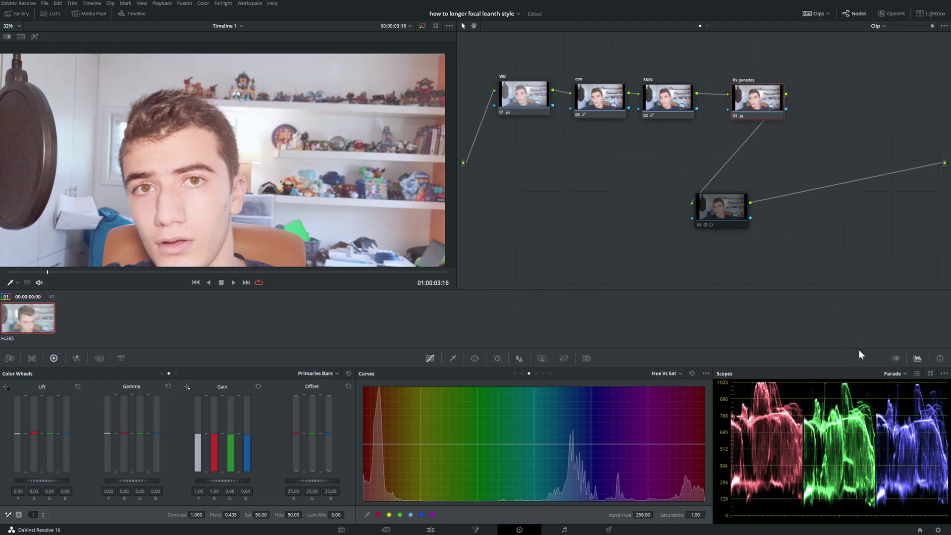
key("ctrl+d")
key("ctrl+d")
key("ctrl+d")
key("ctrl+d")
key("ctrl+d")
key("ctrl+d")
left_click(349, 374)
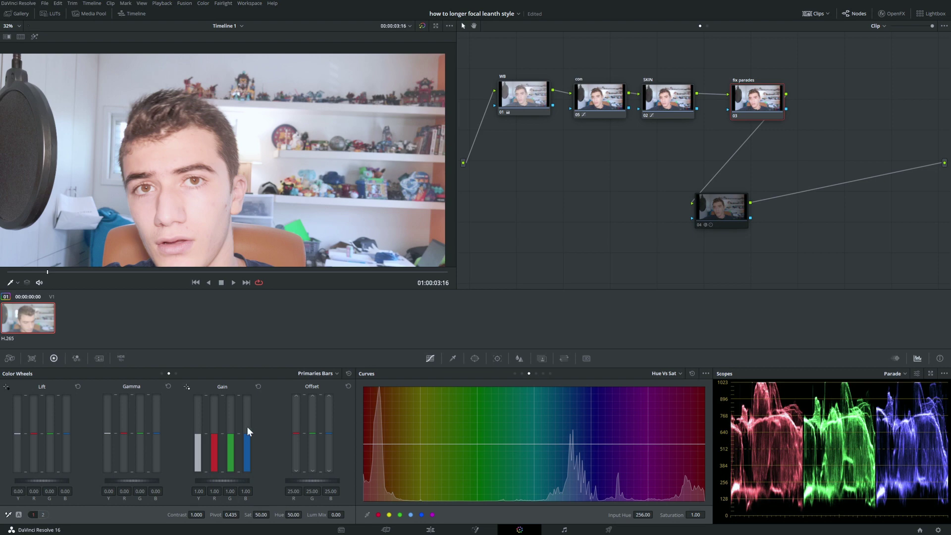
mouse_move(246, 427)
left_mouse_down()
mouse_move(249, 453)
mouse_move(249, 442)
left_mouse_up()
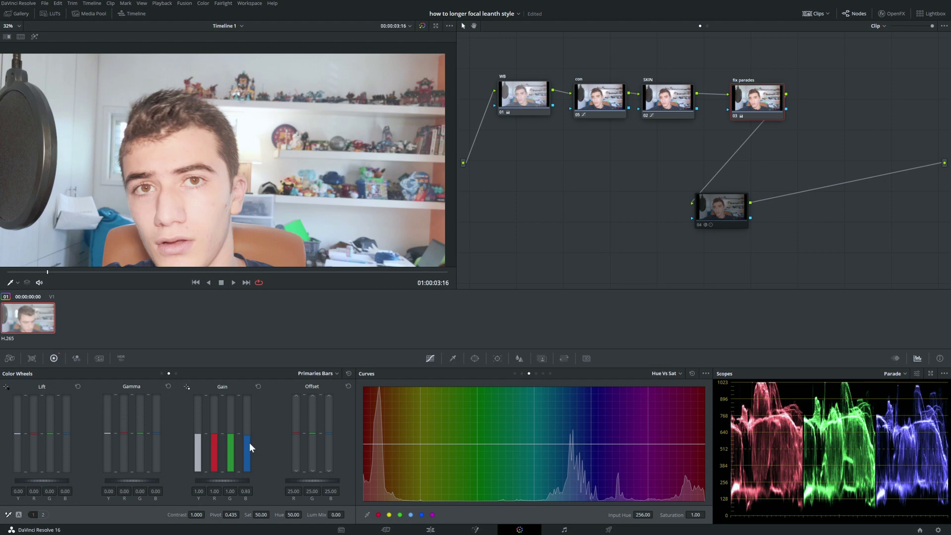
left_click(258, 386)
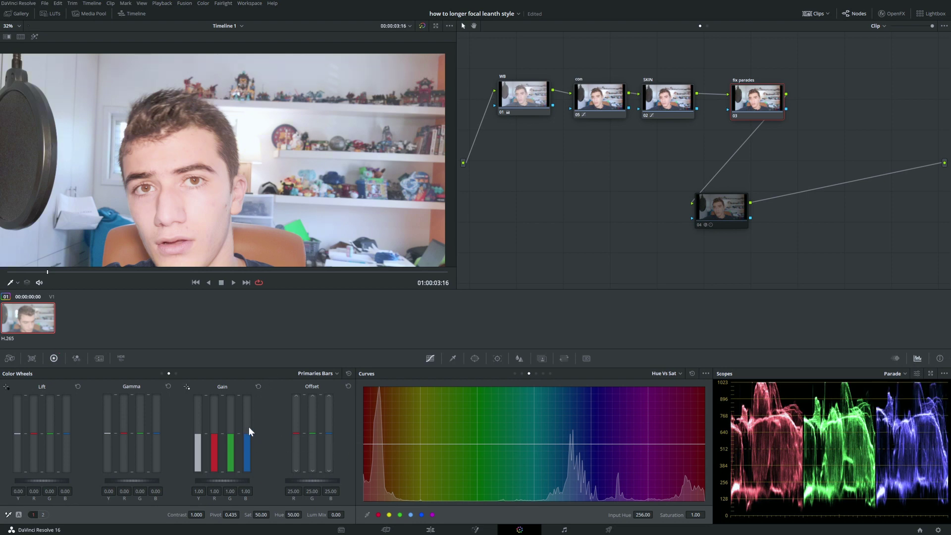
left_click_drag(248, 427, 248, 426)
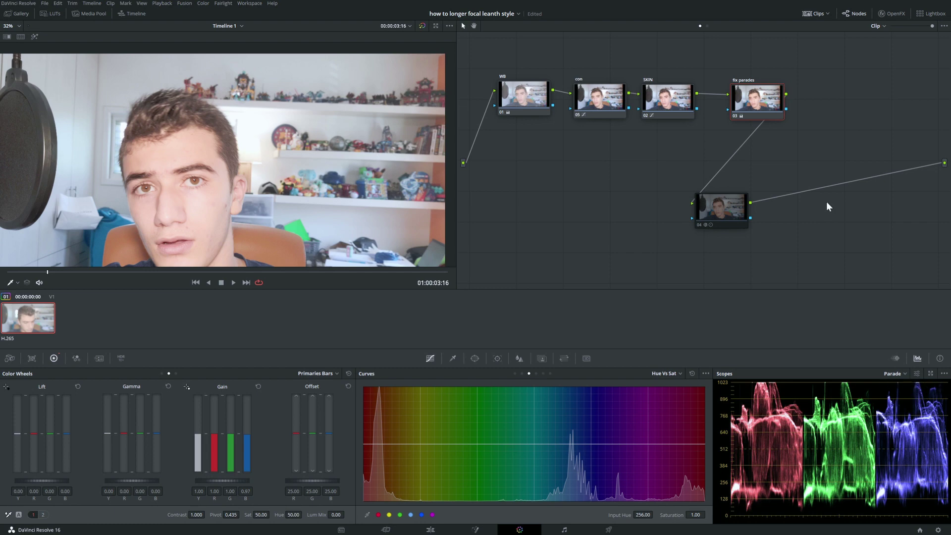
Lower fix parades Gain R to 0.98 and Gain G to 0.99, comparing on/off and saving.
key("ctrl+d")
key("ctrl+d")
key("ctrl+d")
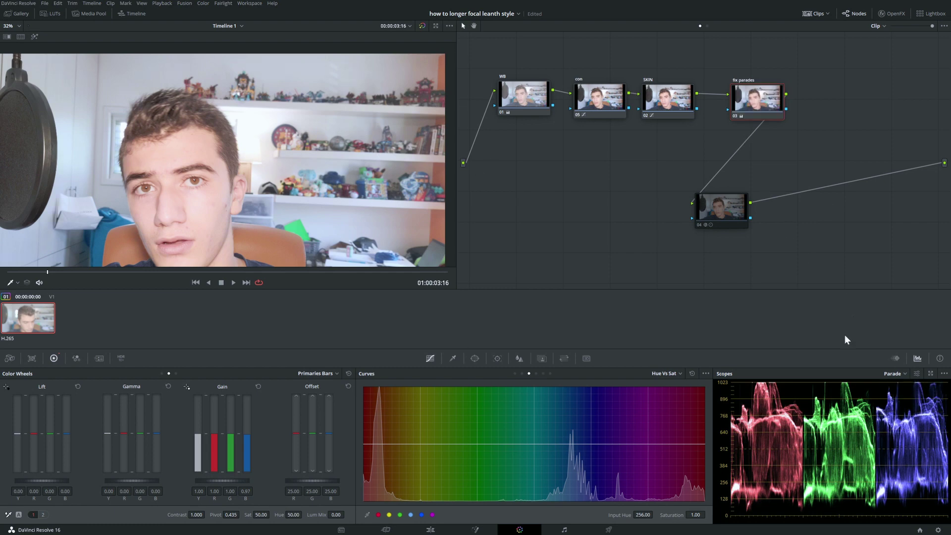
key("ctrl+d")
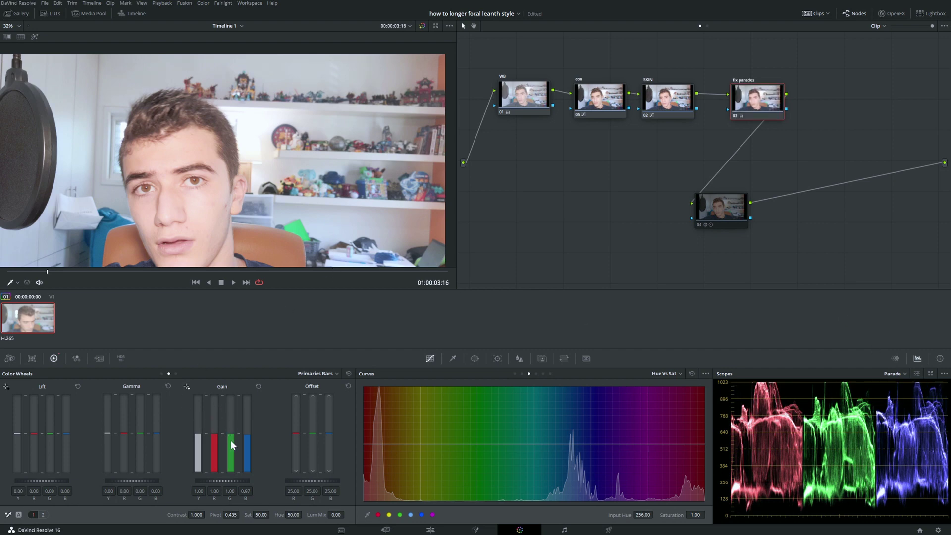
left_click_drag(229, 436, 228, 436)
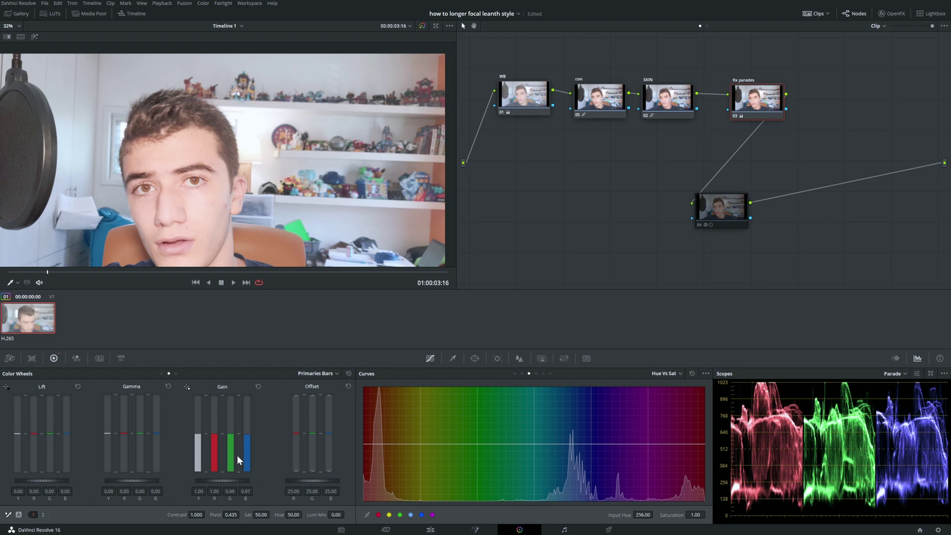
key("ctrl+d")
key("ctrl+d")
key("ctrl+d")
key("ctrl+d")
key("ctrl+d")
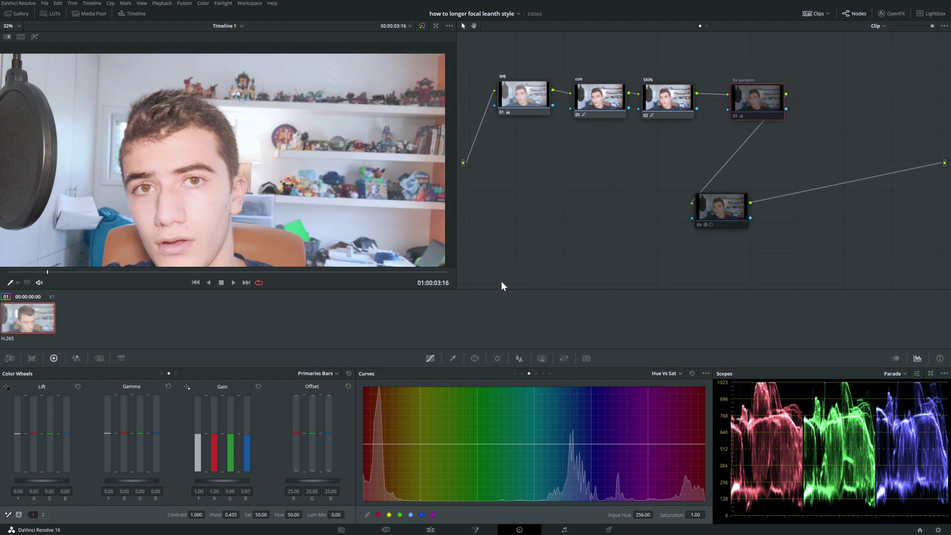
key("ctrl+d")
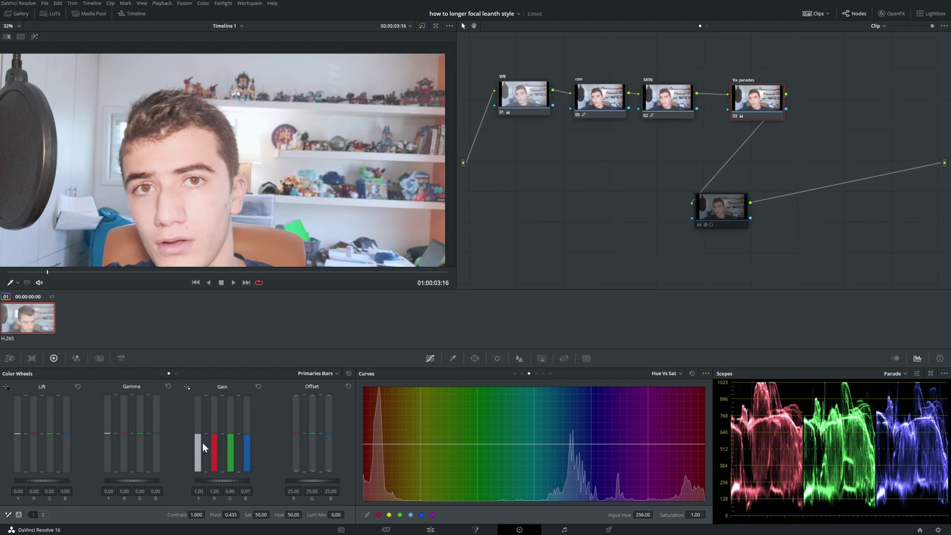
key("ctrl+s")
left_click_drag(214, 436, 215, 435)
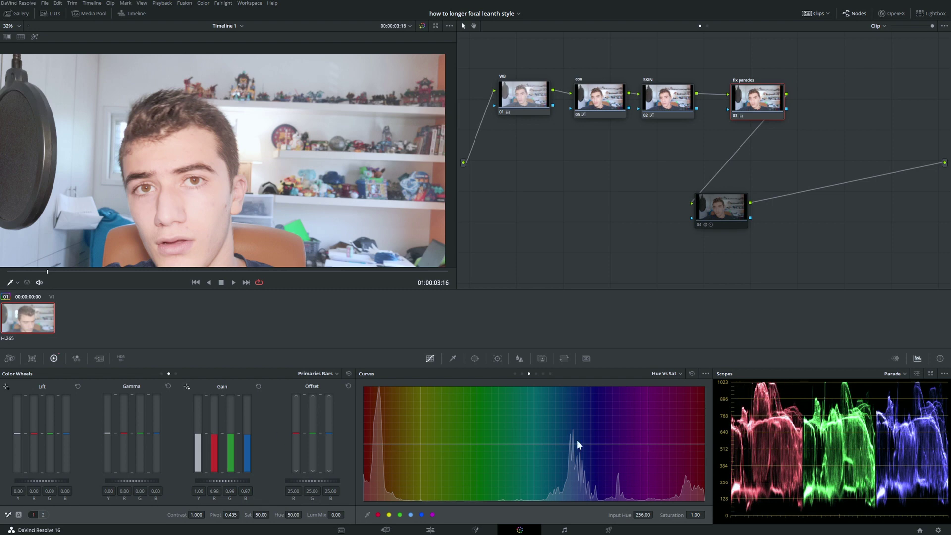
left_click_drag(231, 423, 231, 424)
Move node 04 further left in the node graph.
scroll(369, 194, "down", 3)
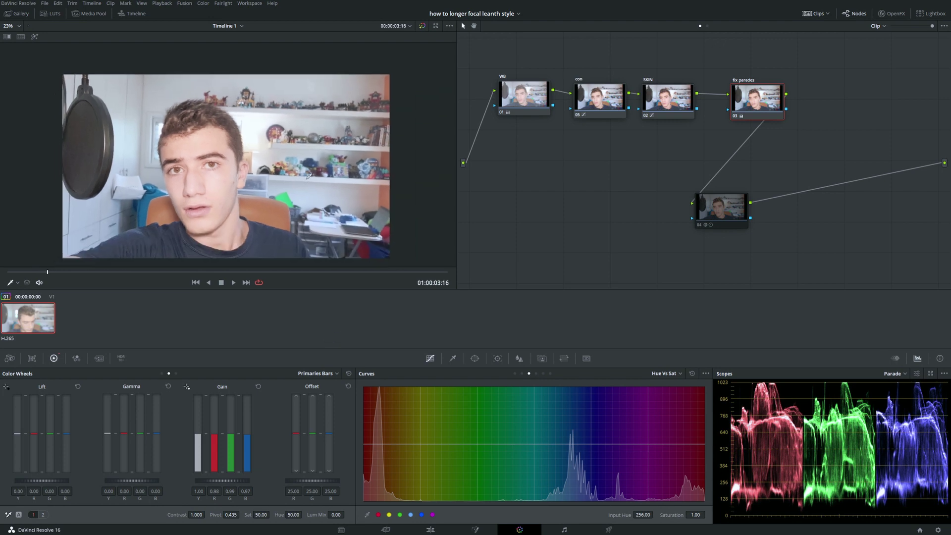
scroll(328, 165, "up", 1)
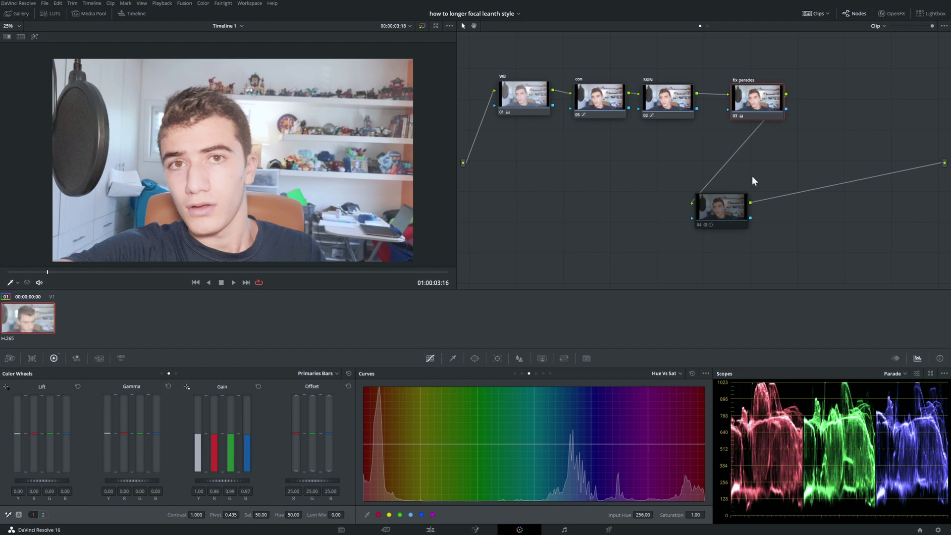
left_click_drag(724, 208, 566, 196)
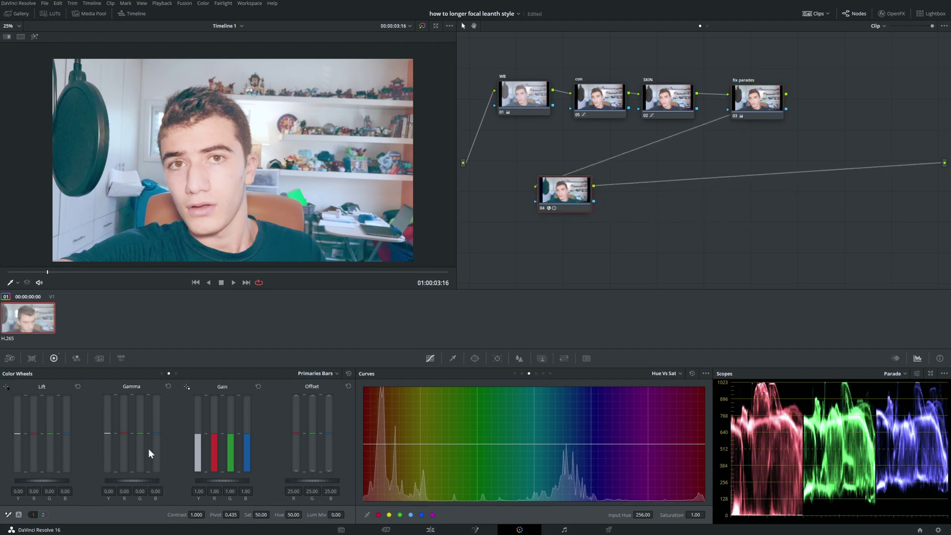
Show the primaries as colour wheels in Log mode.
left_click(161, 373)
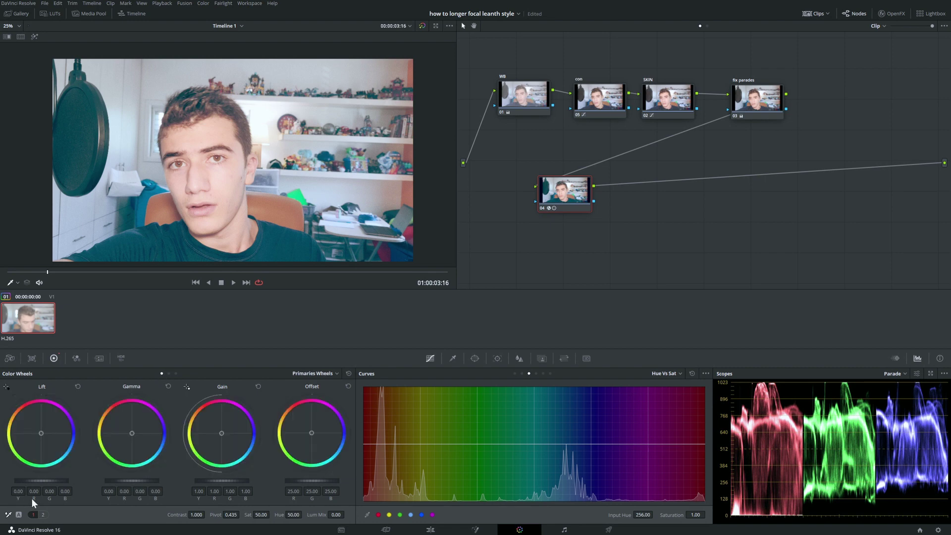
left_click(325, 374)
left_click(335, 369)
left_click(326, 374)
left_click(323, 400)
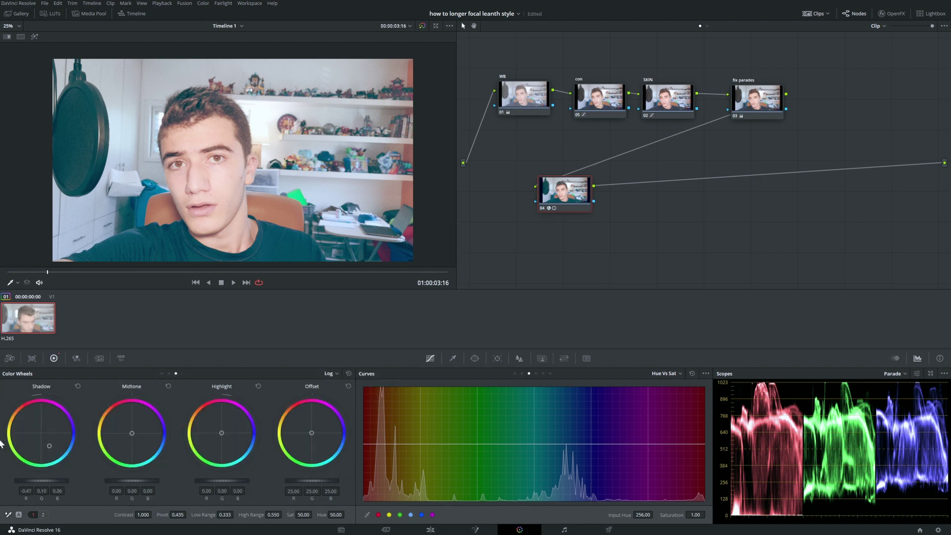
Push node 04's shadows toward teal (-0.29, 0.06, 0.24) and toggle the node to compare.
mouse_move(41, 432)
left_mouse_down()
mouse_move(49, 466)
mouse_move(47, 440)
left_mouse_up()
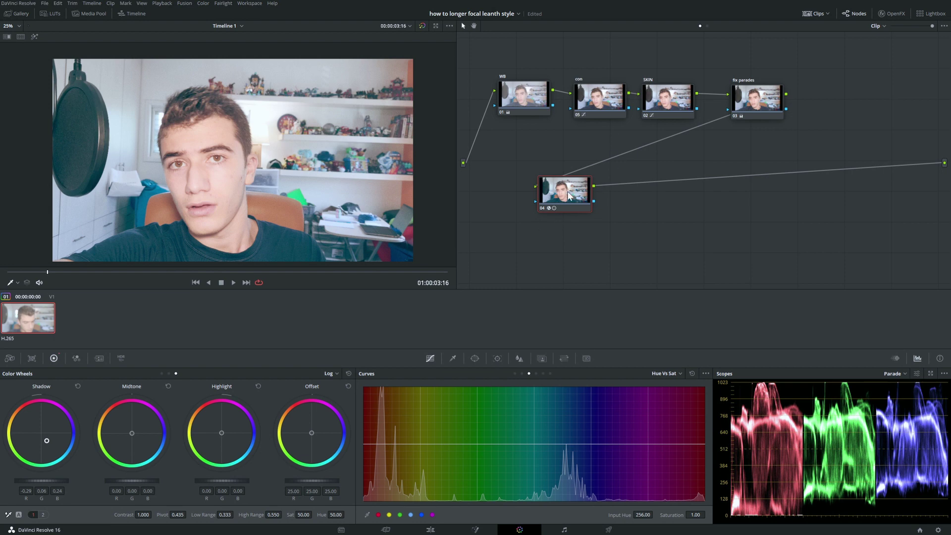
key("ctrl+d")
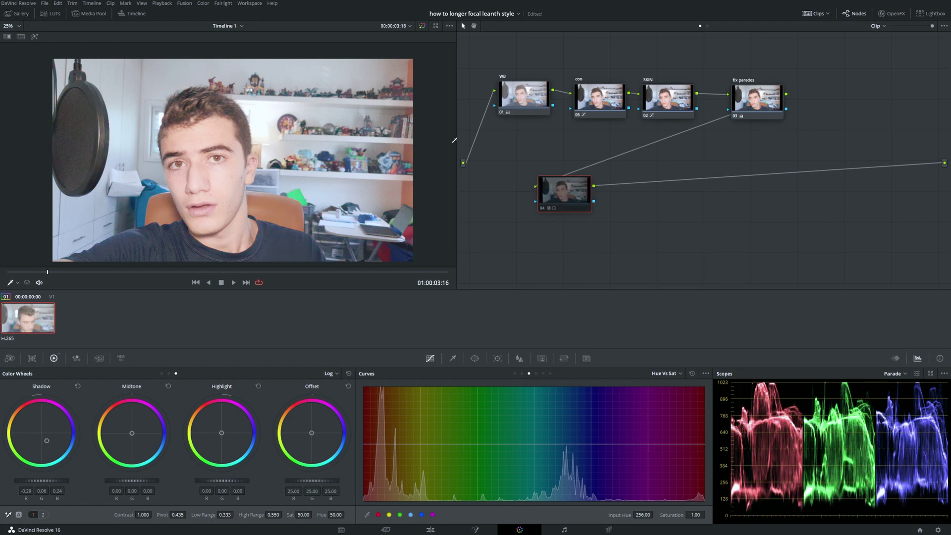
key("ctrl+d")
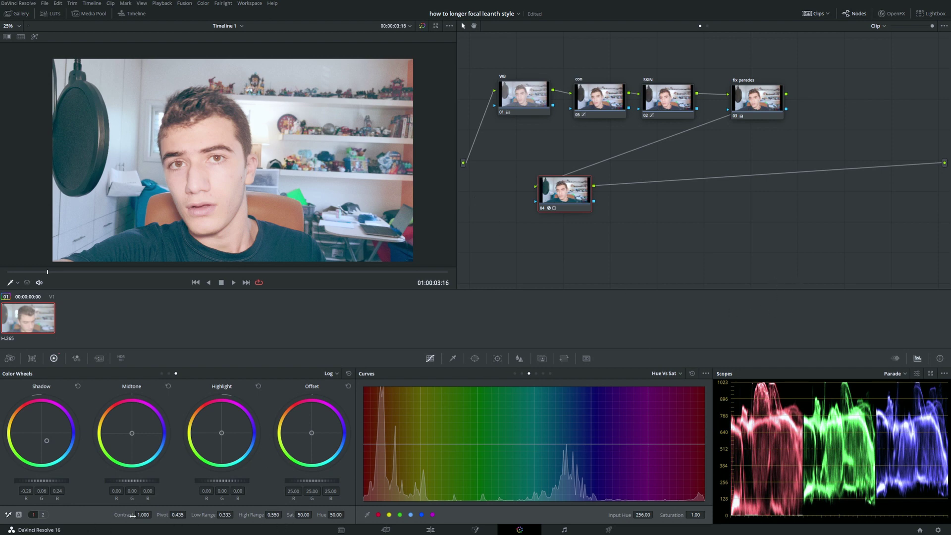
Test a contrast boost, reset it to 1.000, and ease shadows to -0.23, 0.04, 0.25.
left_click_drag(132, 515, 154, 514)
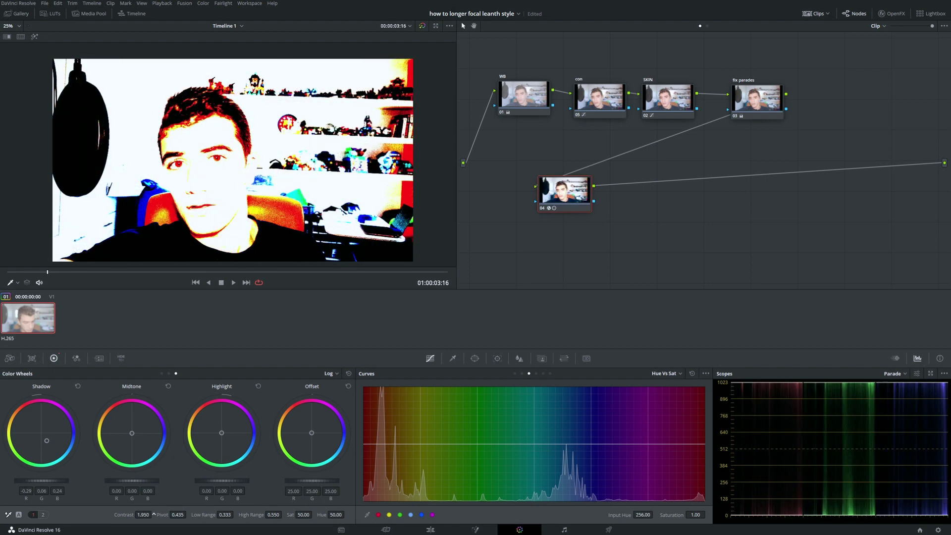
double_click(125, 515)
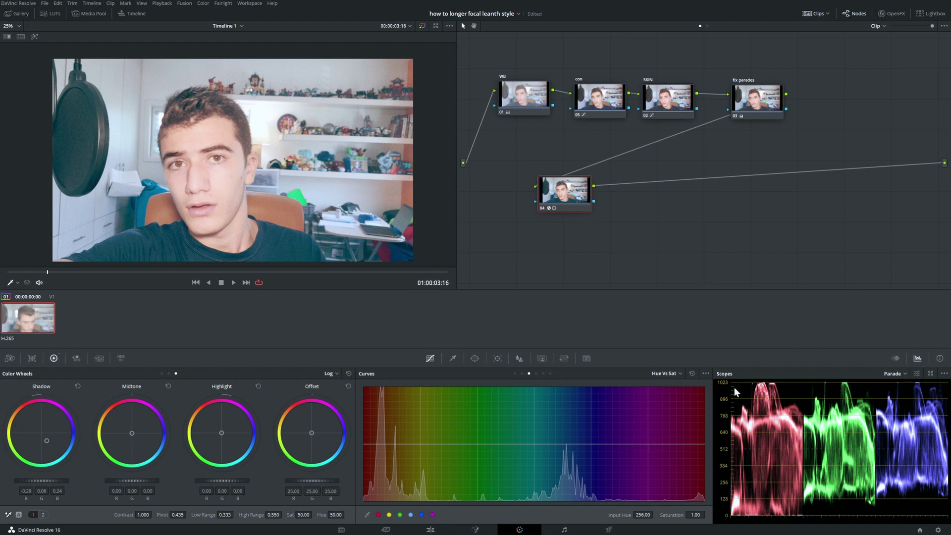
left_click_drag(55, 459, 47, 439)
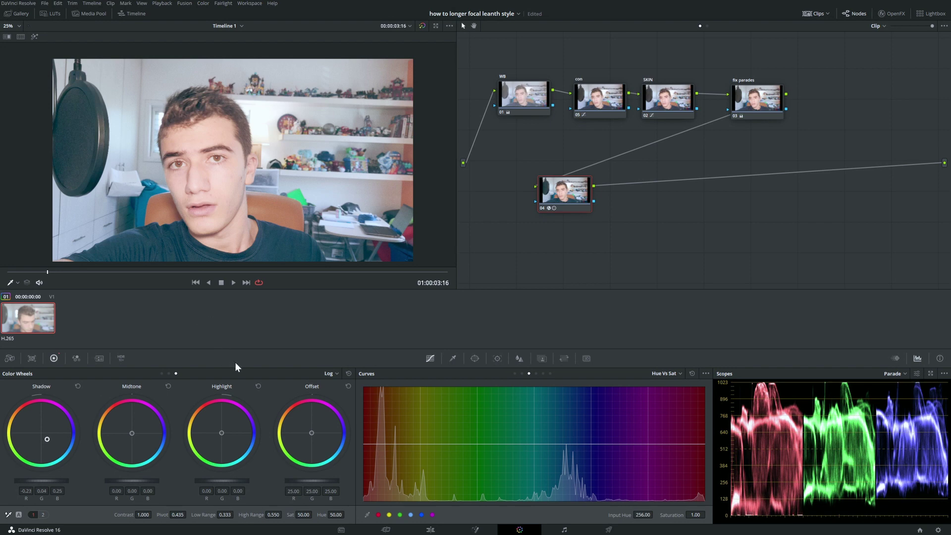
On the Edit page, scrub Timeline 1's graded clip to 01:00:13:26.
left_click(431, 530)
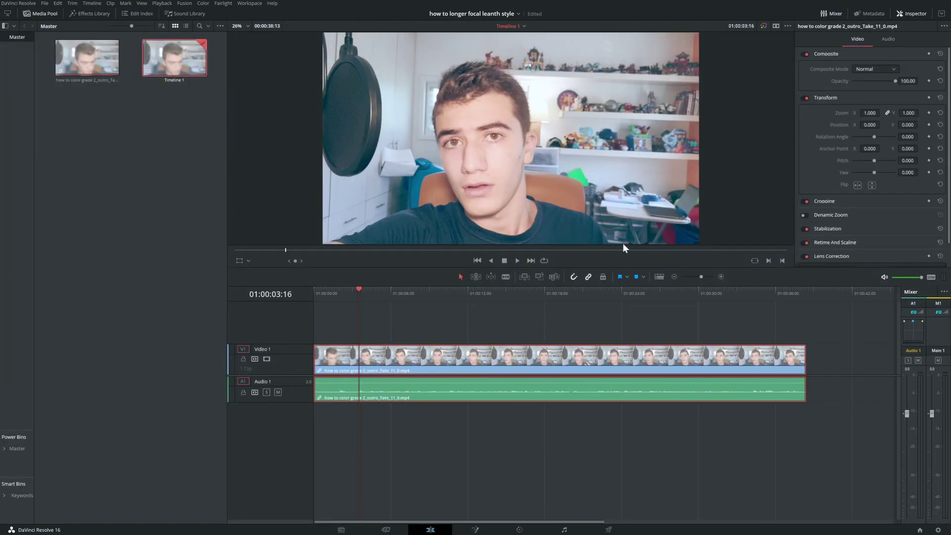
left_click_drag(355, 299, 491, 346)
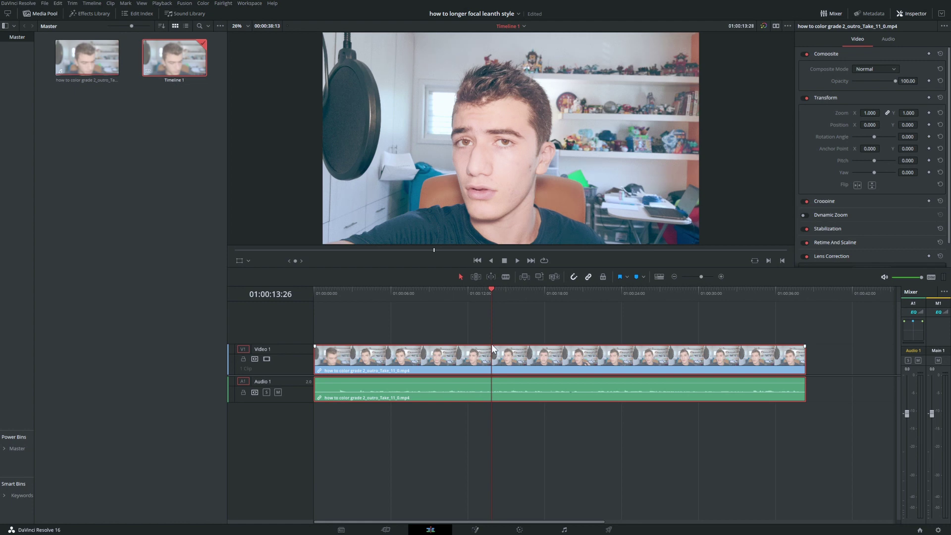